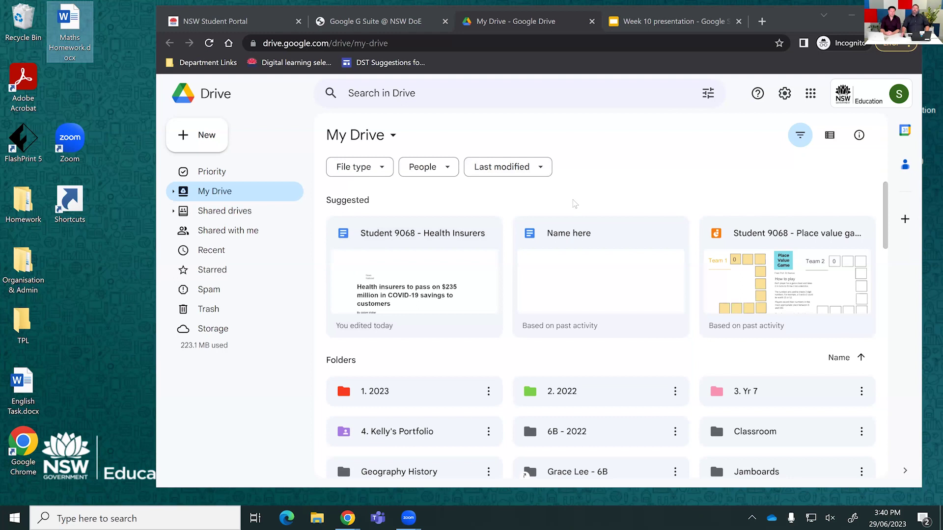
Upload Maths Homework.docx from the desktop into the 1. 2023 folder in My Drive
left_click(198, 140)
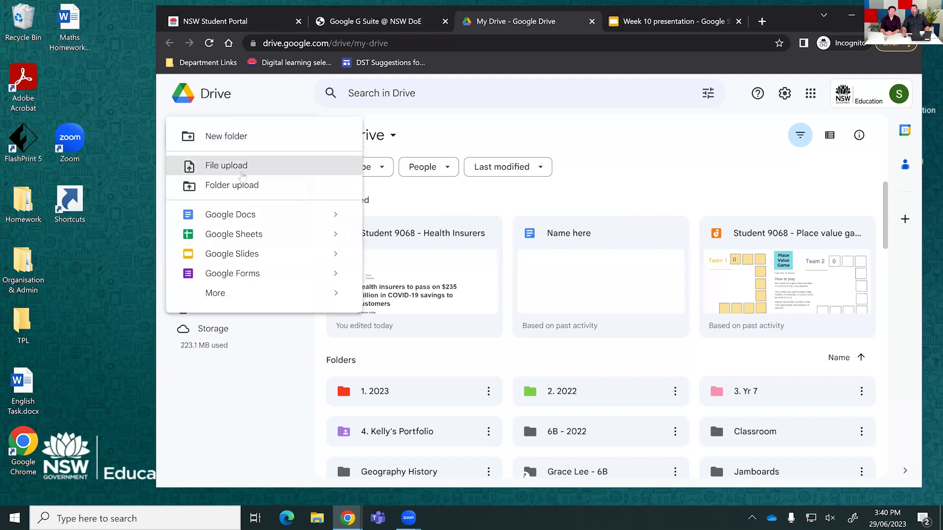
left_click_drag(70, 34, 474, 389)
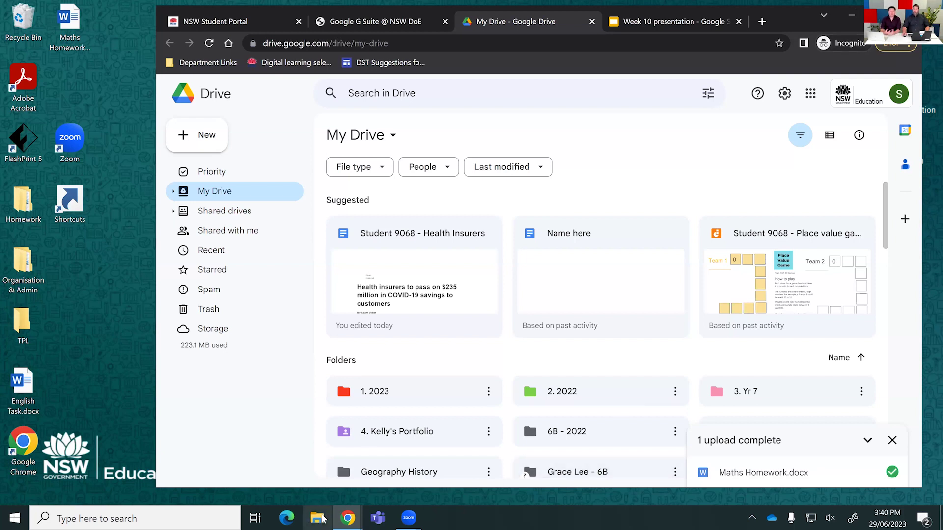
Bring Chrome back, go from My Drive to the G Suite apps page, and launch Google Classroom
mouse_move(342, 515)
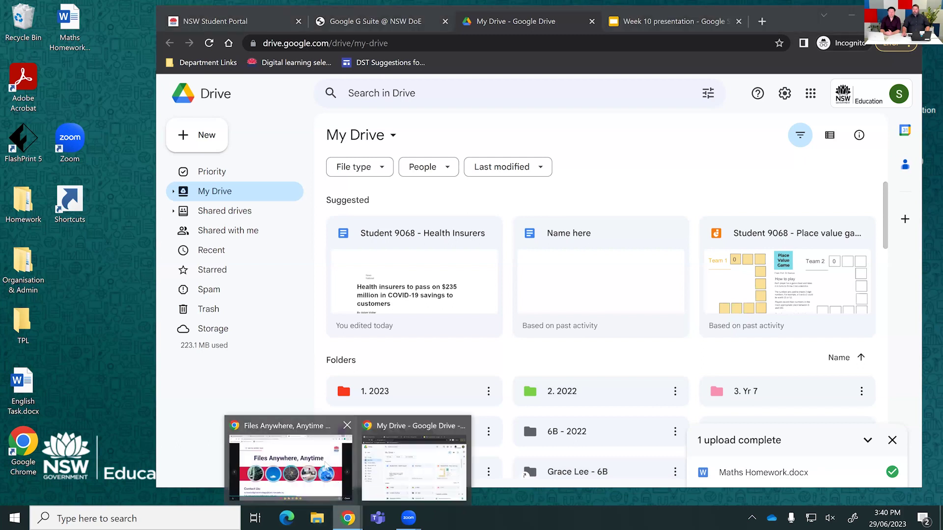
left_click(290, 464)
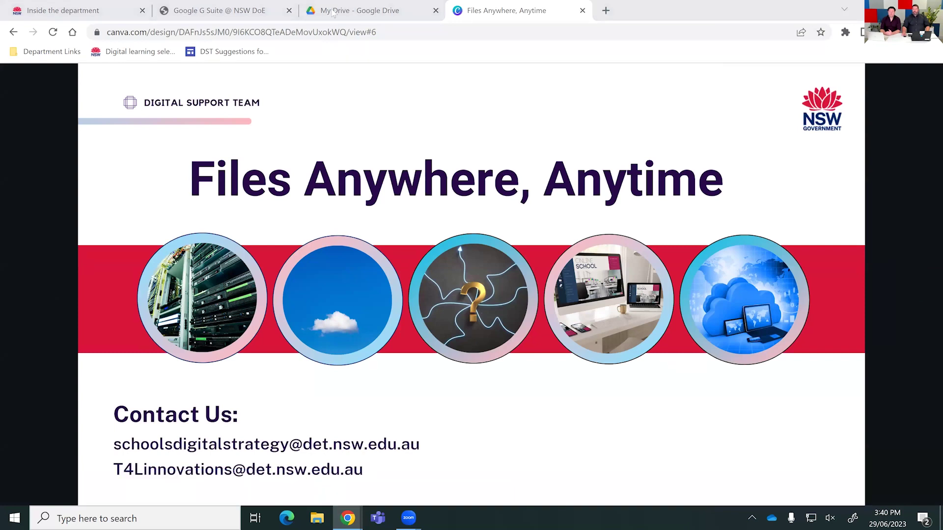
left_click(369, 14)
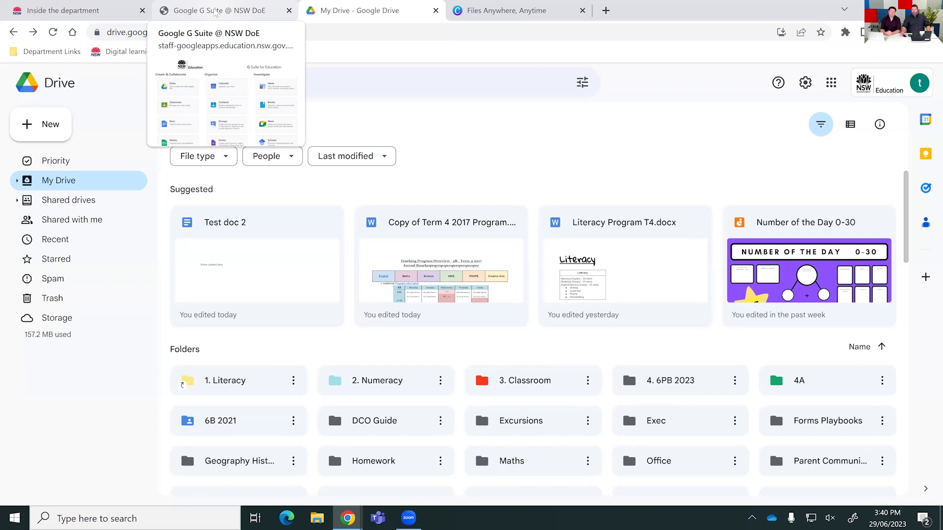
left_click(215, 13)
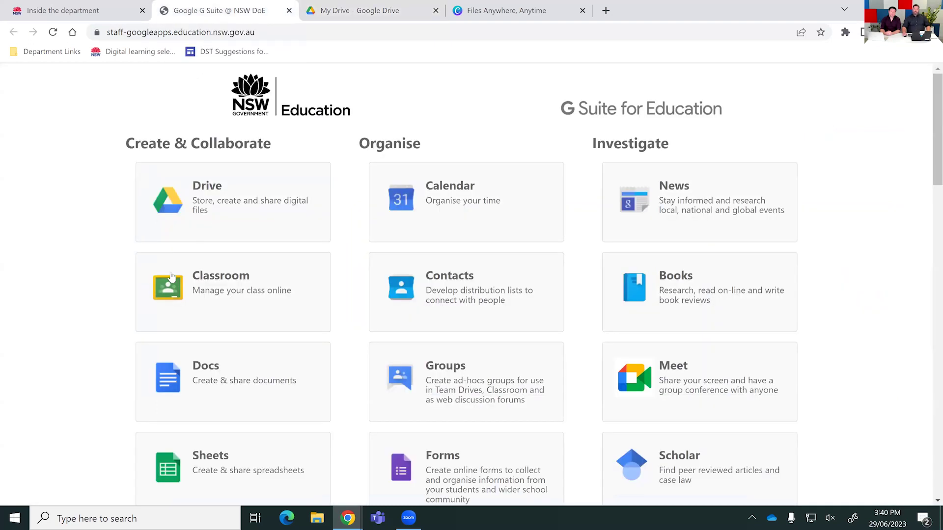
left_click(219, 282)
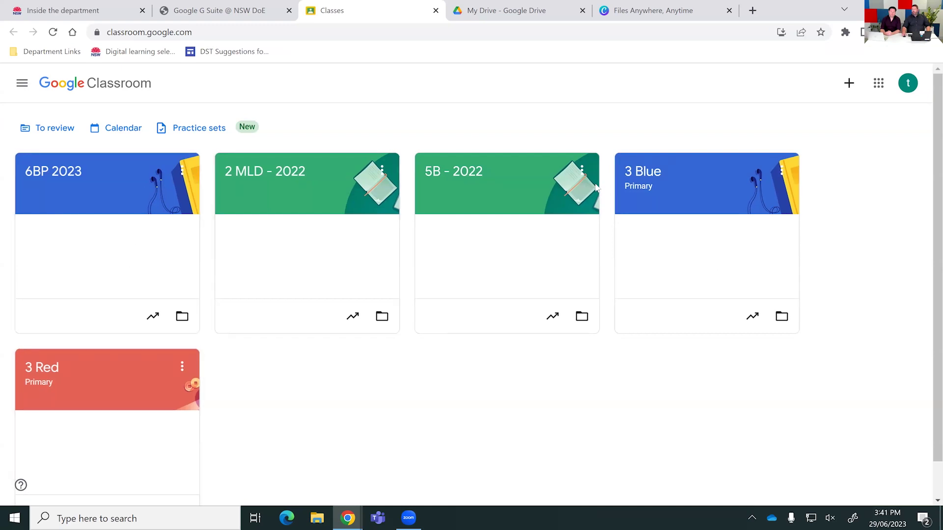
Look at the join/create class options, then enter the 6BP 2023 class
left_click(850, 88)
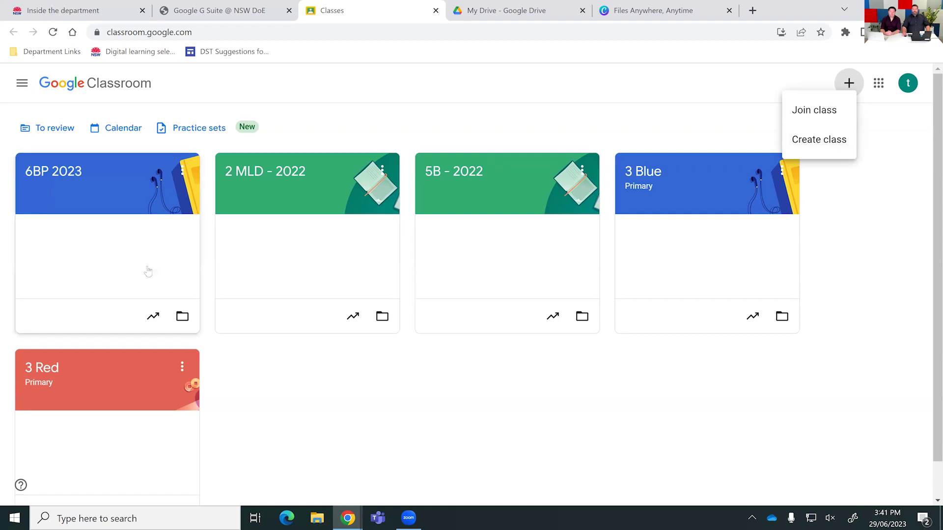
left_click(61, 172)
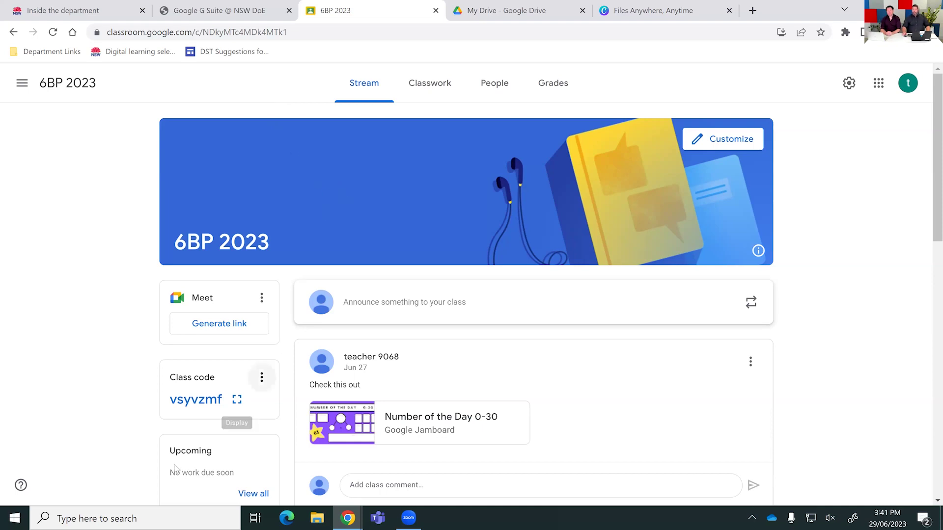
left_click_drag(170, 399, 229, 405)
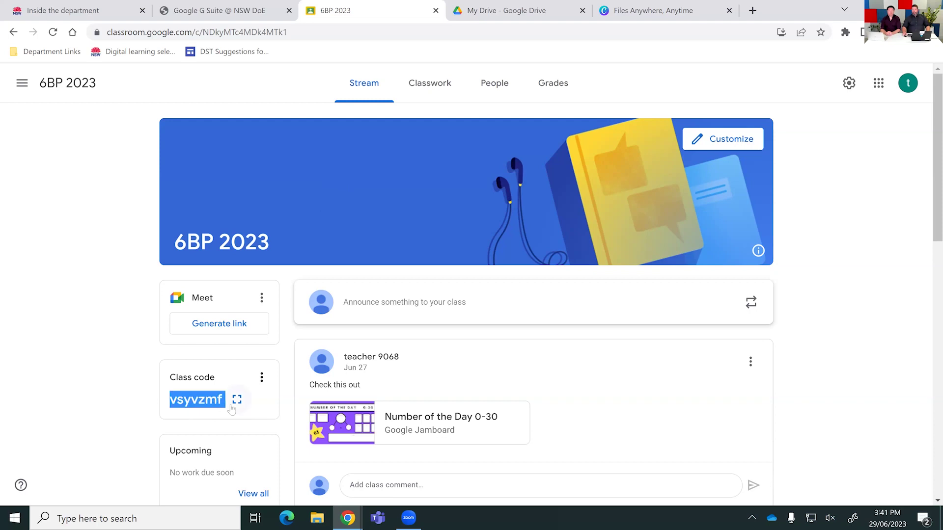
left_click(113, 378)
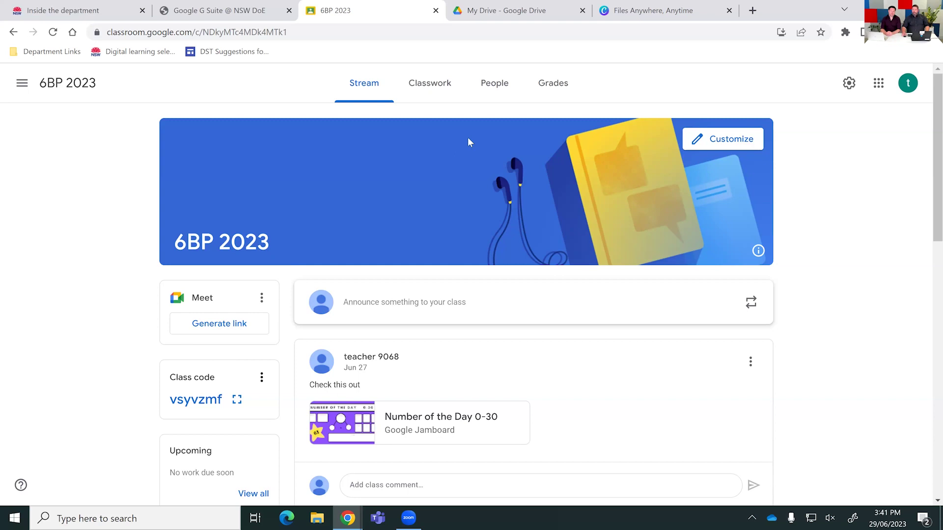
left_click(494, 86)
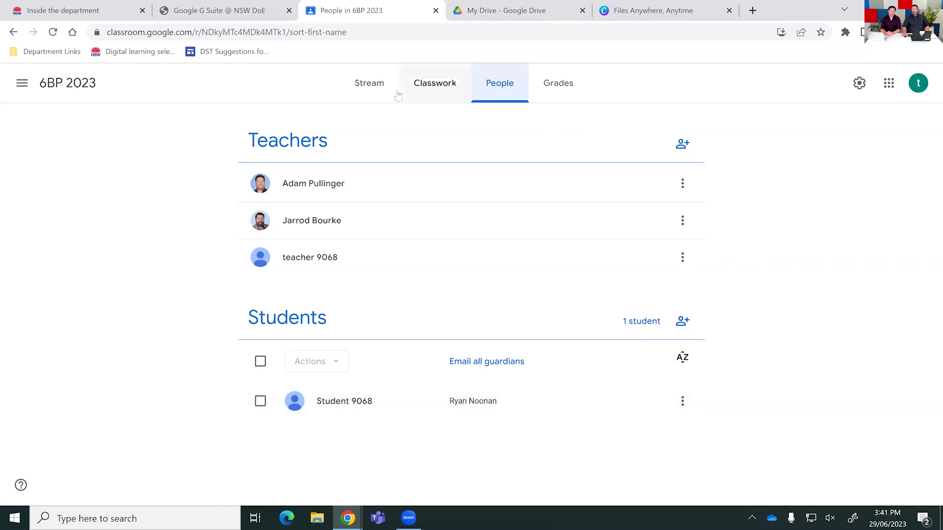
left_click(369, 83)
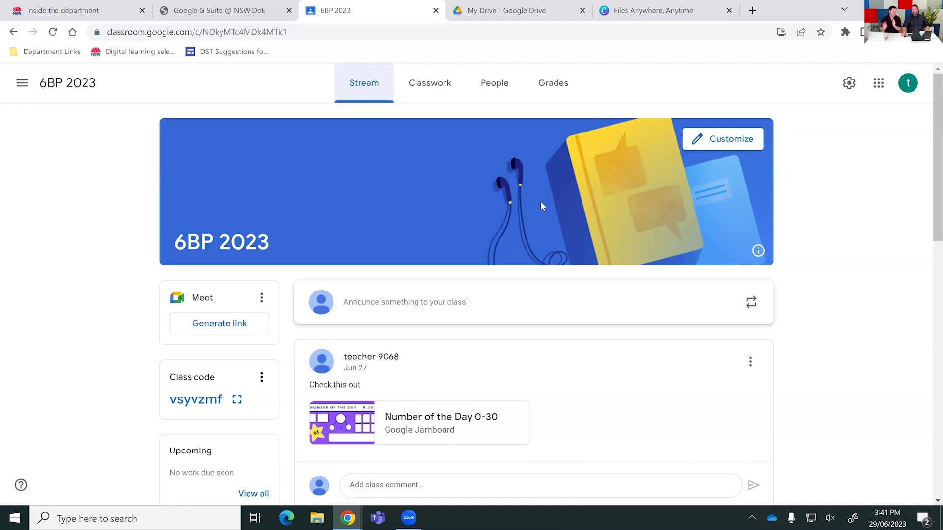
scroll(542, 206, "down", 3)
scroll(542, 206, "up", 3)
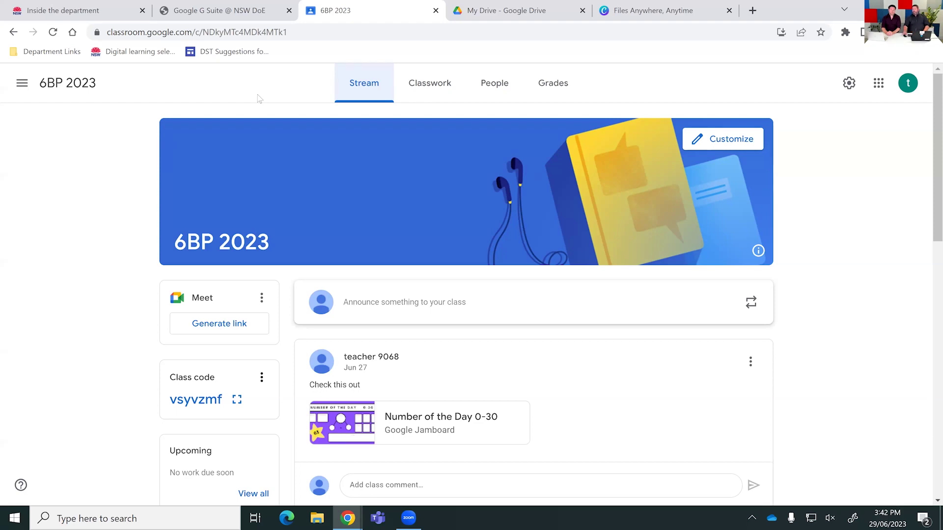
left_click(436, 86)
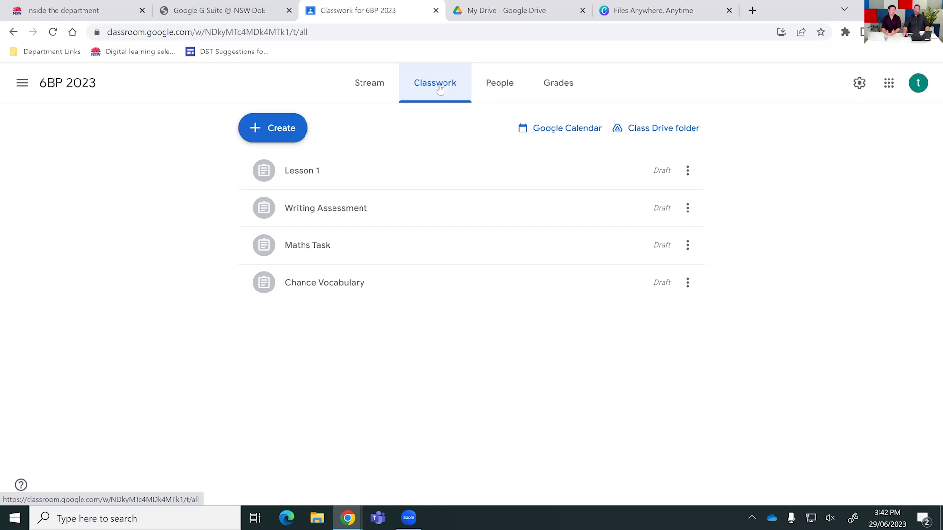
Start a new Assignment from the Create menu on the 6BP 2023 Classwork page
left_click(255, 130)
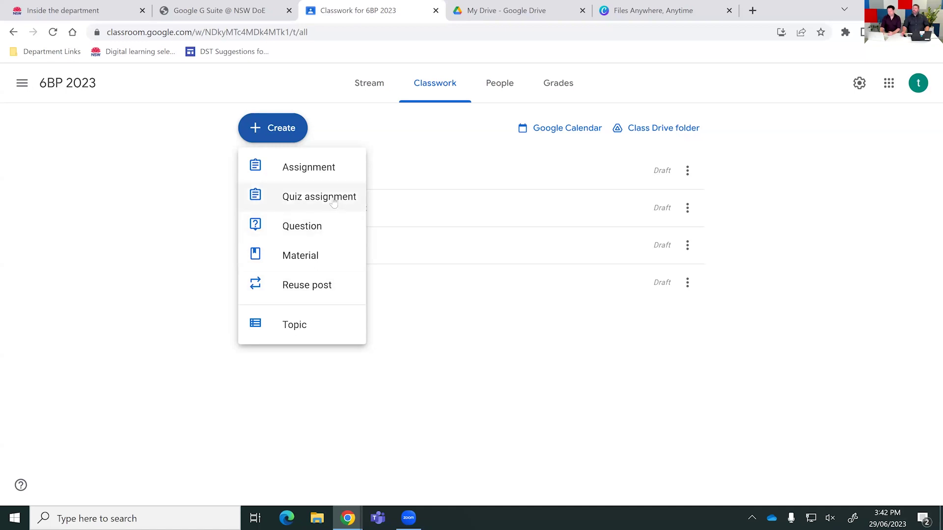
left_click(327, 172)
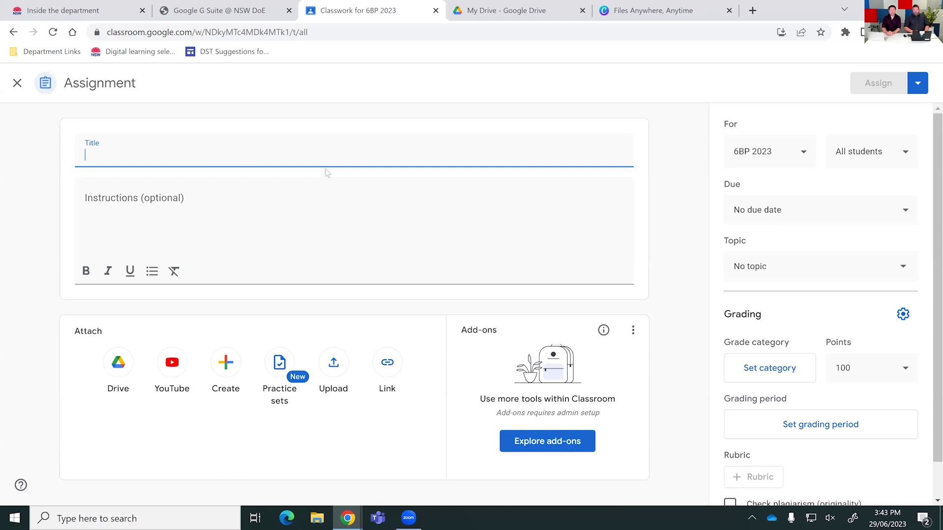
Title the new assignment 'Reading Task Wk10', replacing a mistyped title
type("Writing Pro")
type("mpt")
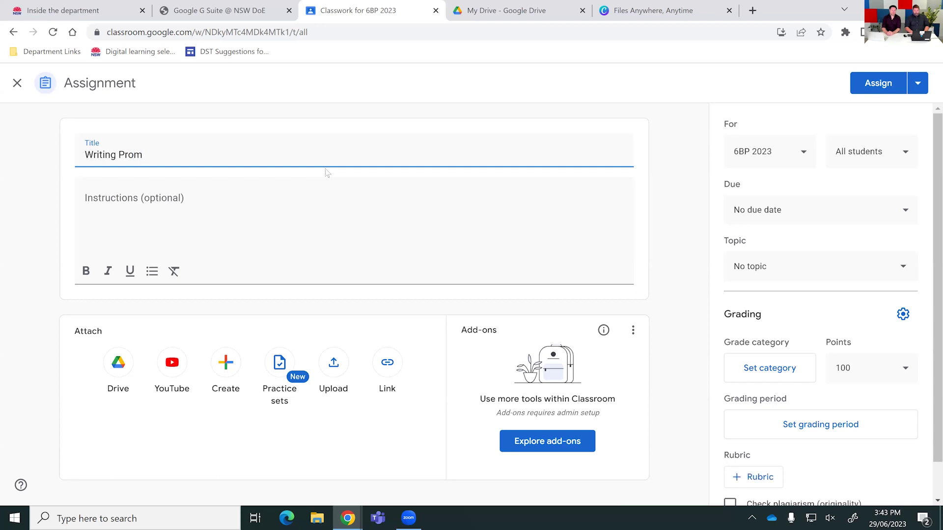
key("BackSpace")
key("BackSpace")
key("BackSpace")
key("BackSpace")
key("BackSpace")
key("BackSpace")
key("BackSpace")
key("BackSpace")
key("BackSpace")
key("BackSpace")
key("BackSpace")
key("BackSpace")
key("BackSpace")
key("BackSpace")
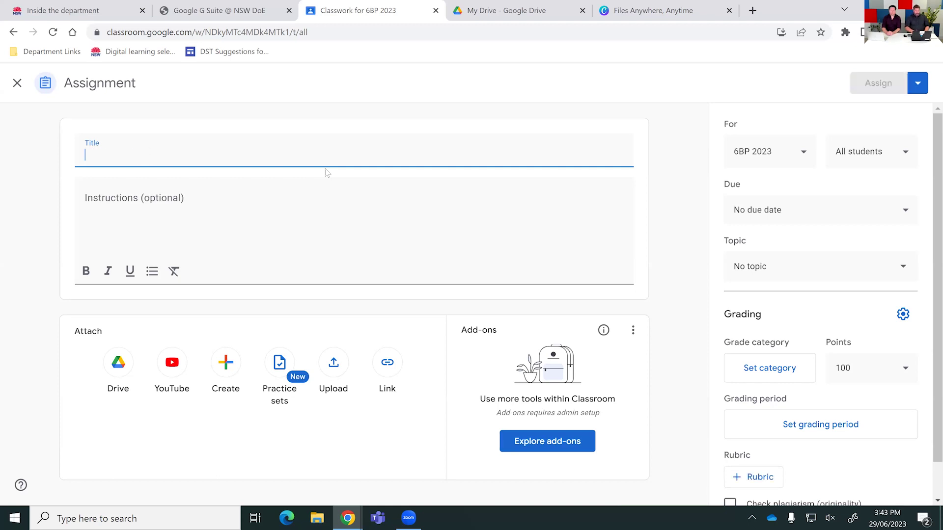
type("Reading Task Wk10")
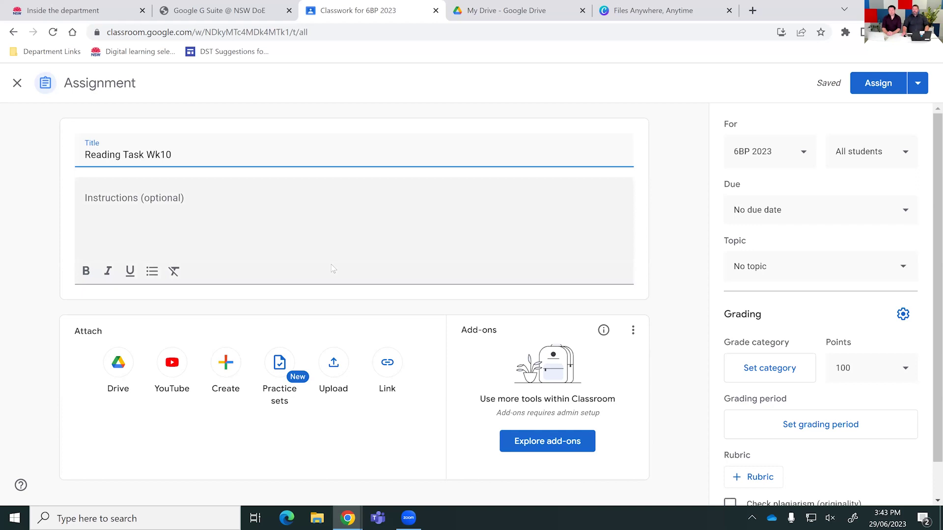
left_click(112, 198)
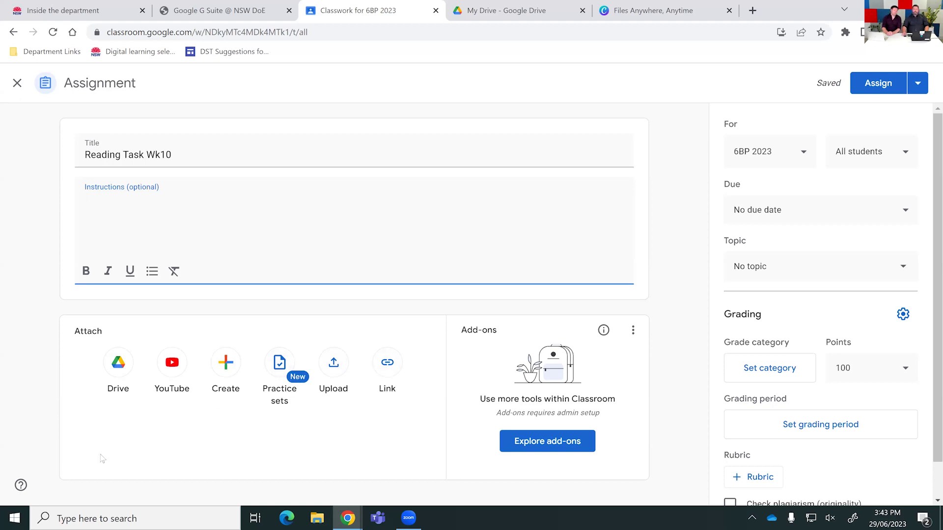
Attach IMG_0246.JPG from Google Drive's Recent files to the Reading Task Wk10 assignment
left_click(117, 369)
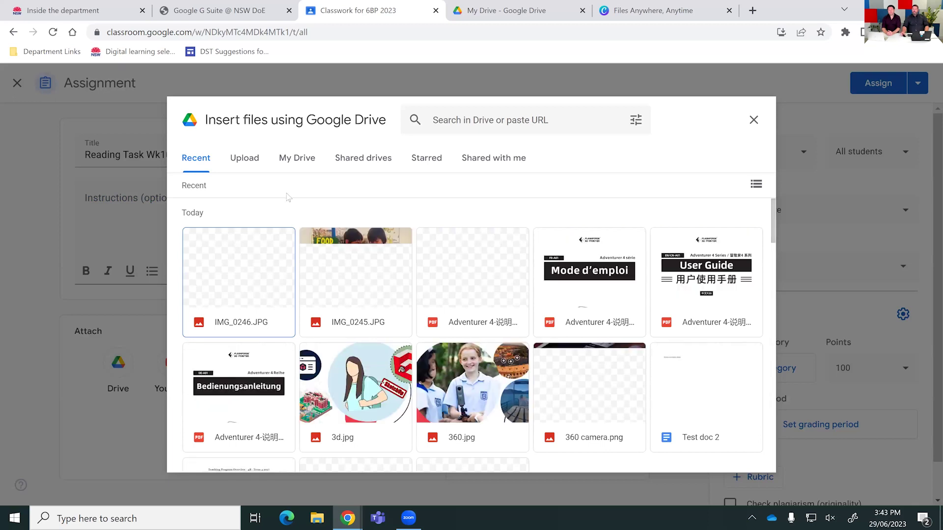
left_click(239, 269)
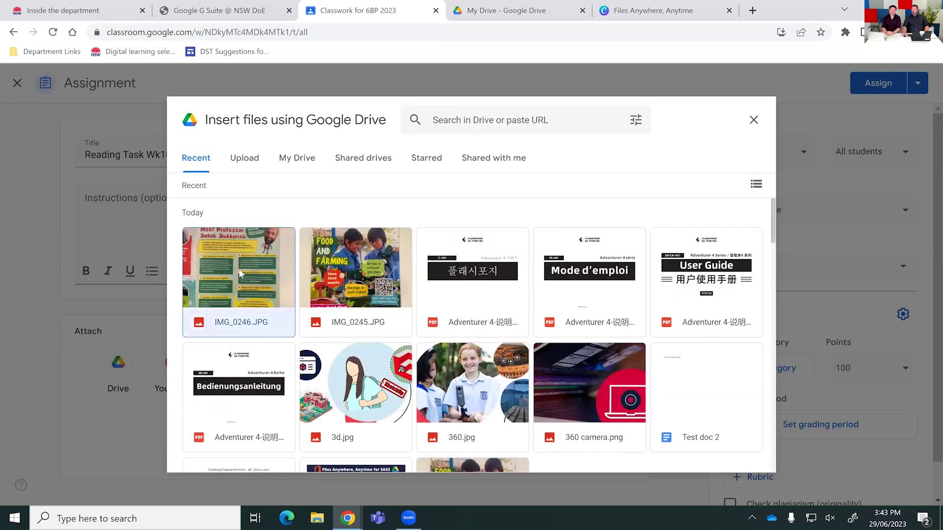
left_click(751, 455)
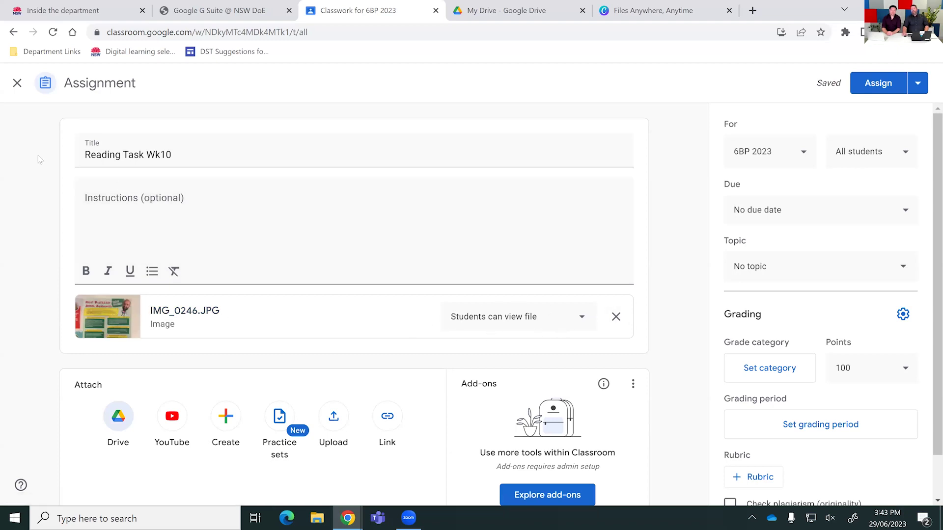
left_click(114, 193)
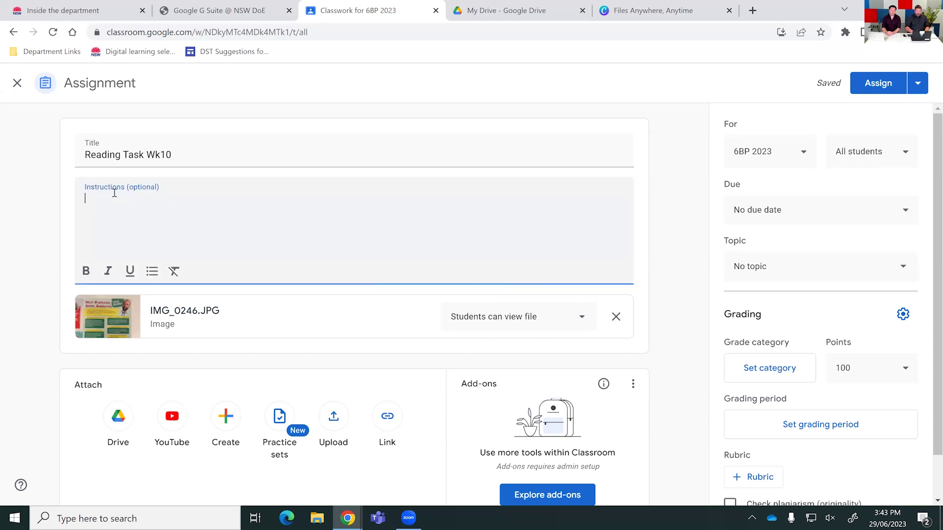
Write the assignment instructions 'Read and summarise'
type("Read and summarise")
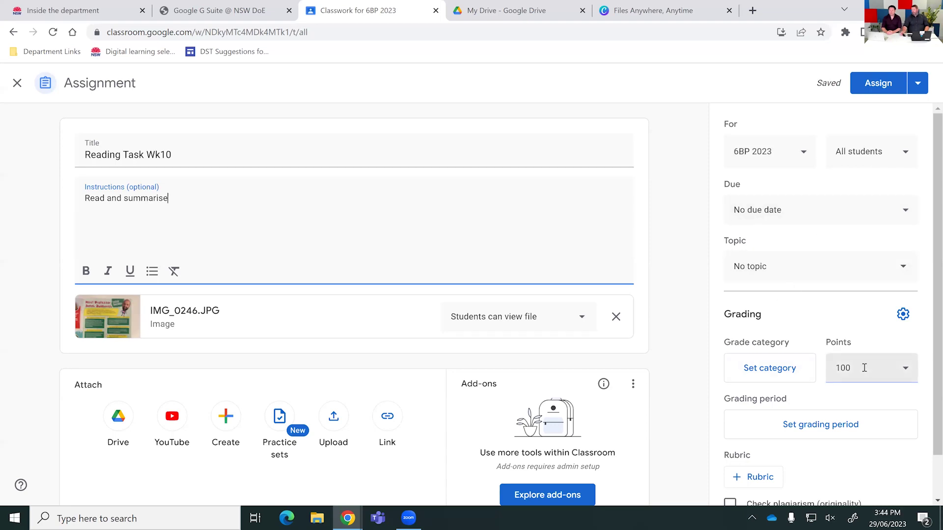
Post Reading Task Wk10 to the class and bring up the Create post-type menu
scroll(864, 369, "down", 1)
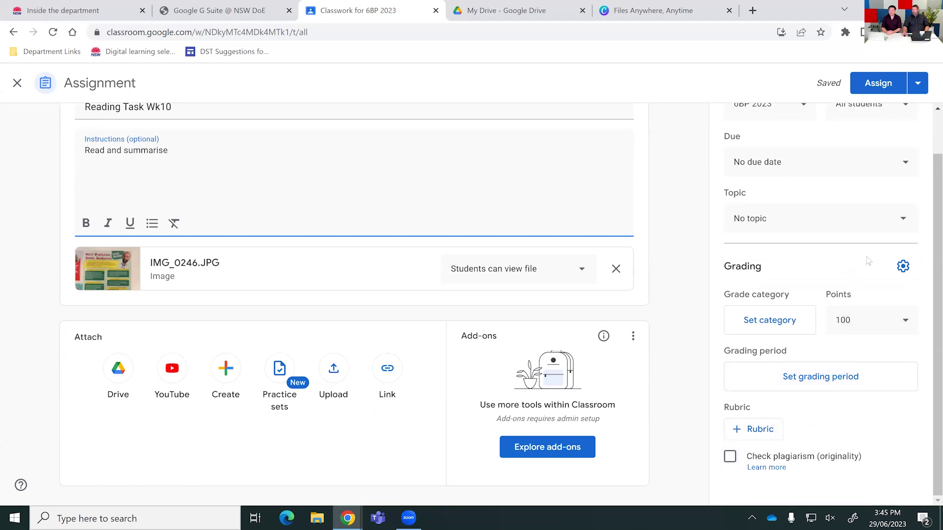
scroll(851, 270, "up", 1)
left_click(866, 90)
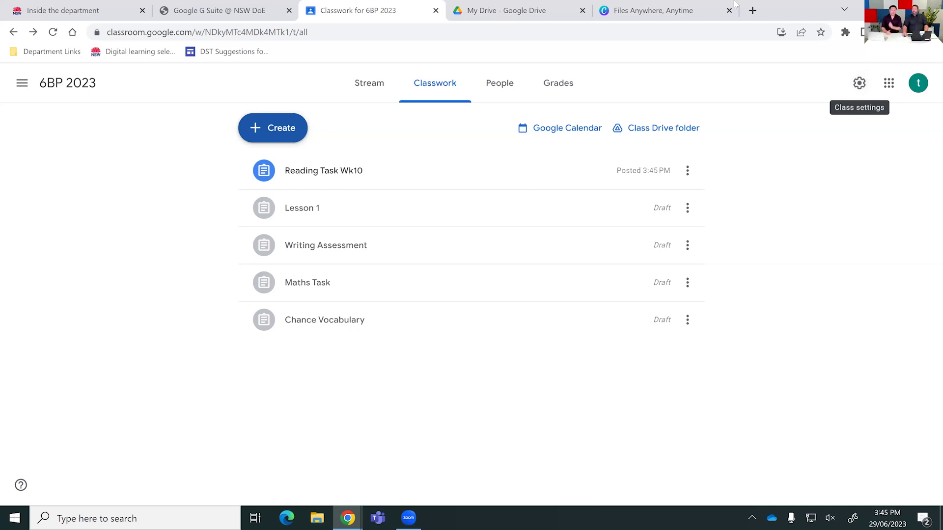
left_click(295, 128)
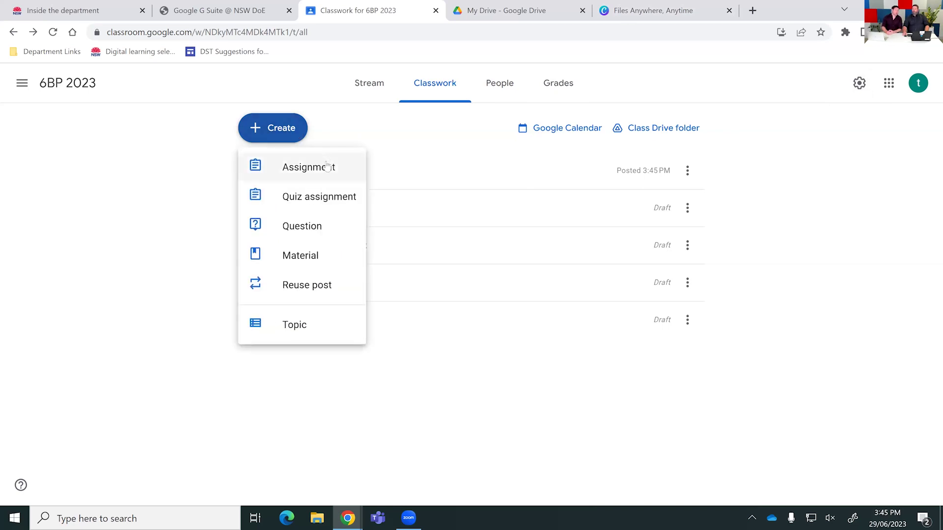
Create an assignment titled 'Writing Prompt' with instructions 'Write an entertaining text'
left_click(326, 163)
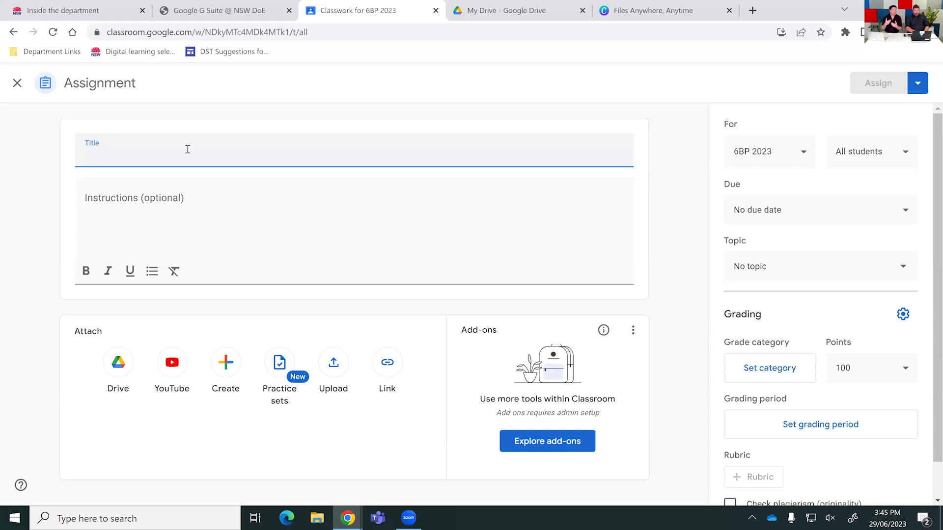
type("Writing Prompt")
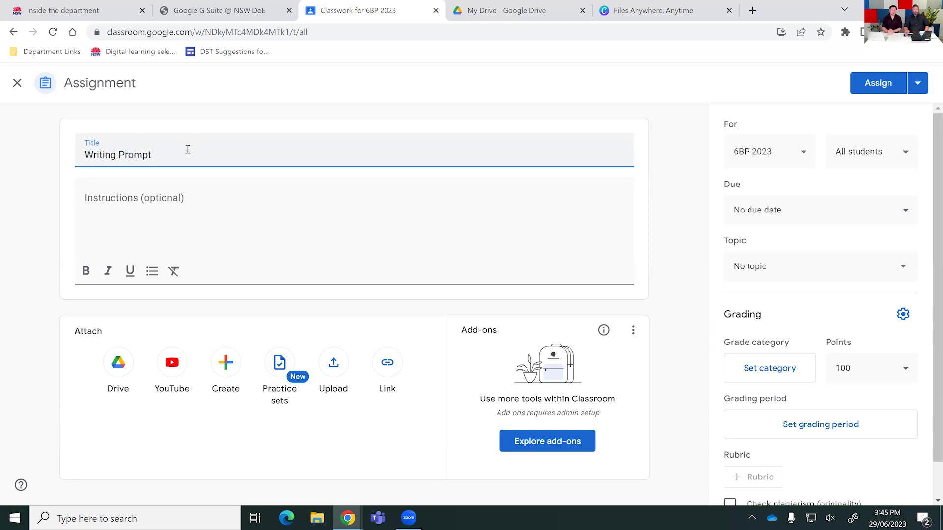
left_click(188, 205)
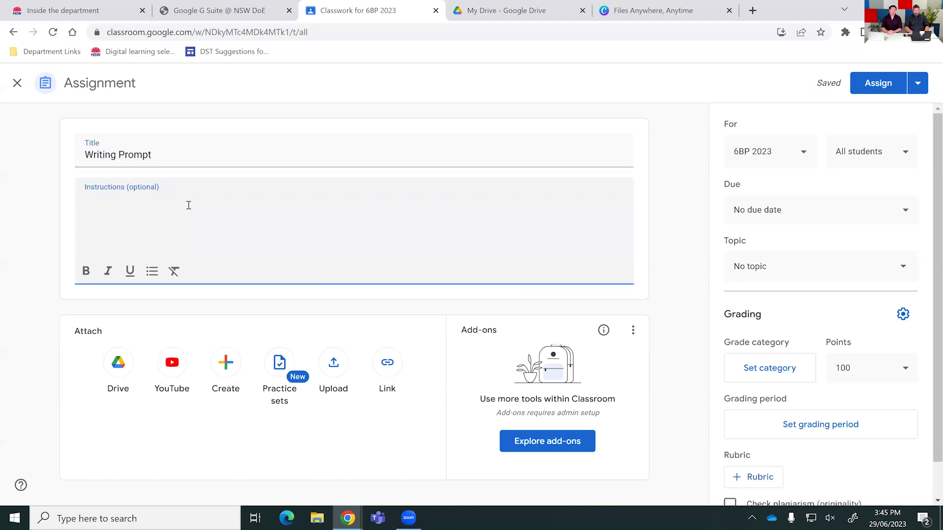
type("Write")
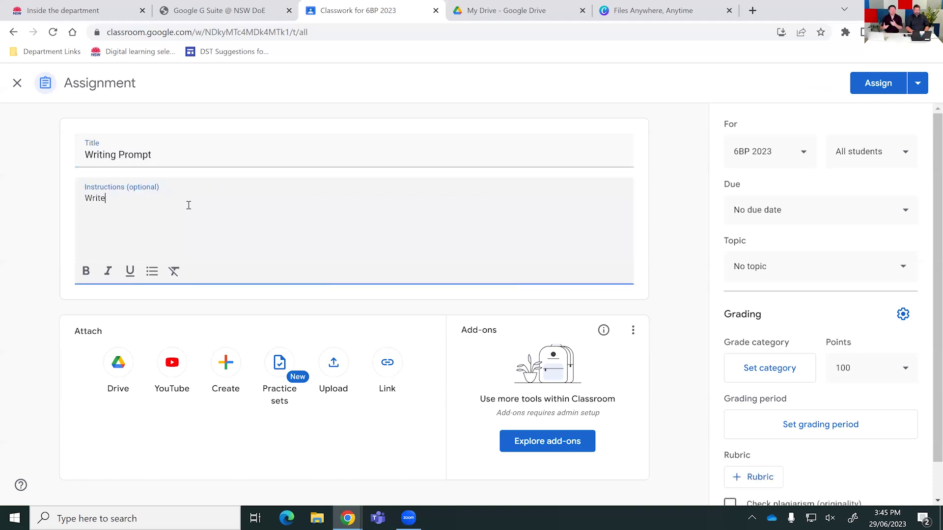
type(" an entertaining text")
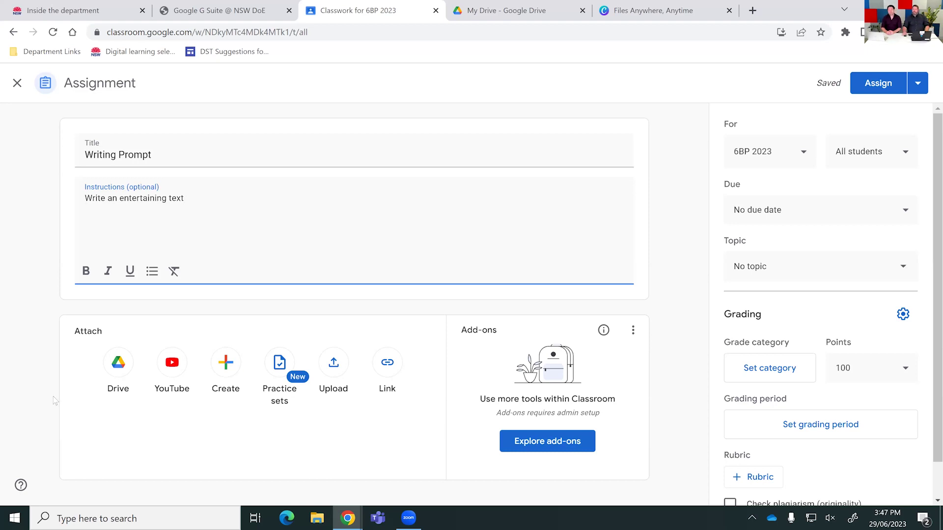
Attach a newly created blank Google Docs file to the Writing Prompt assignment
left_click(226, 368)
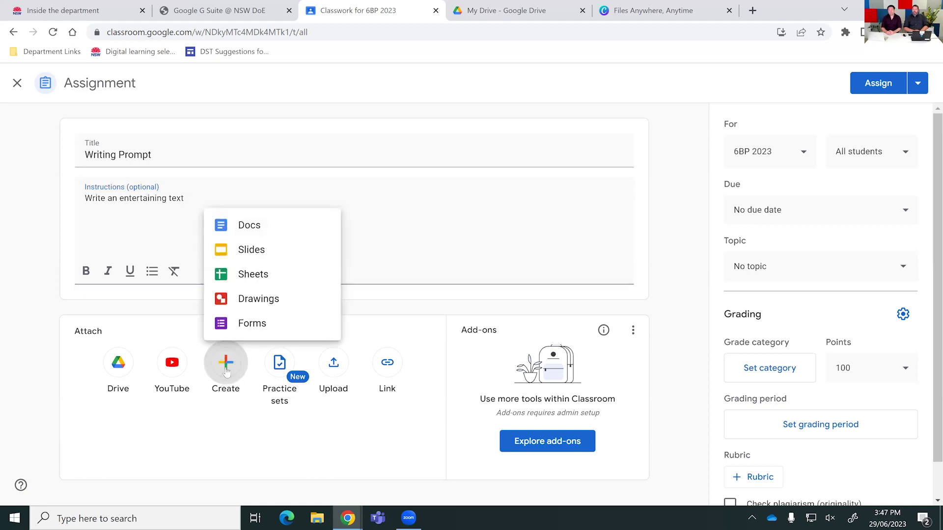
left_click(248, 226)
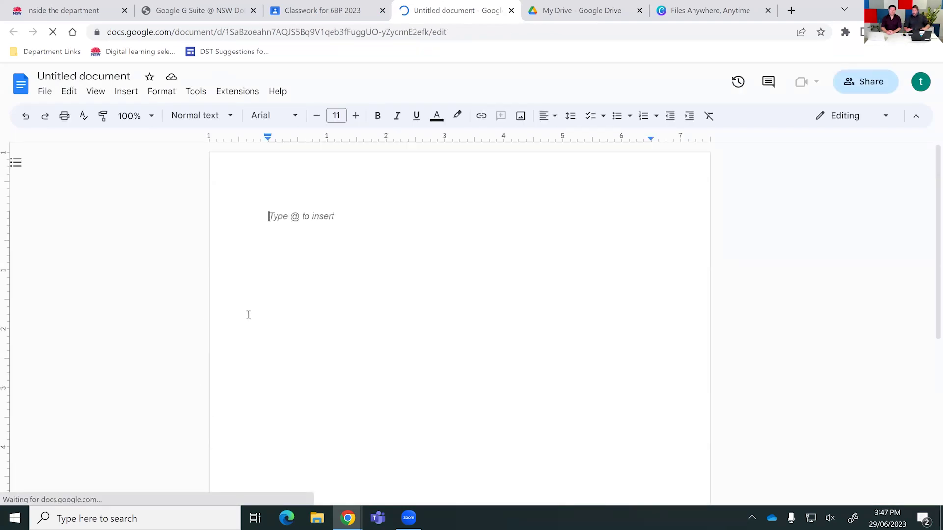
Rename the attached document 'Writing Wk10' and return to the Writing Prompt assignment
left_click(328, 12)
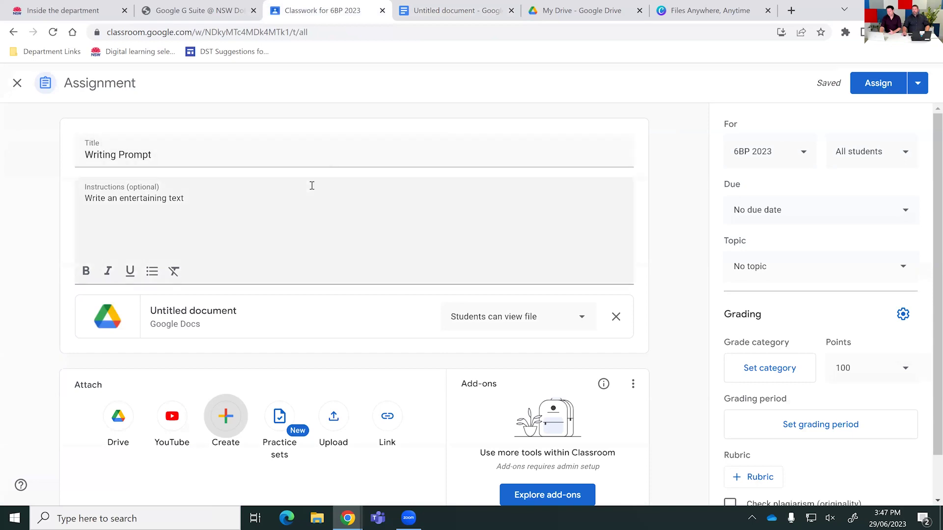
left_click(442, 6)
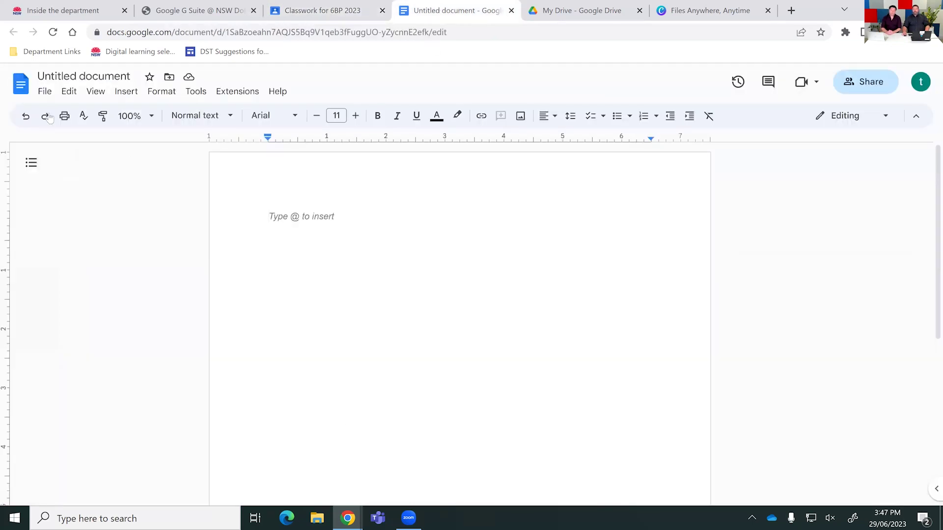
left_click(109, 75)
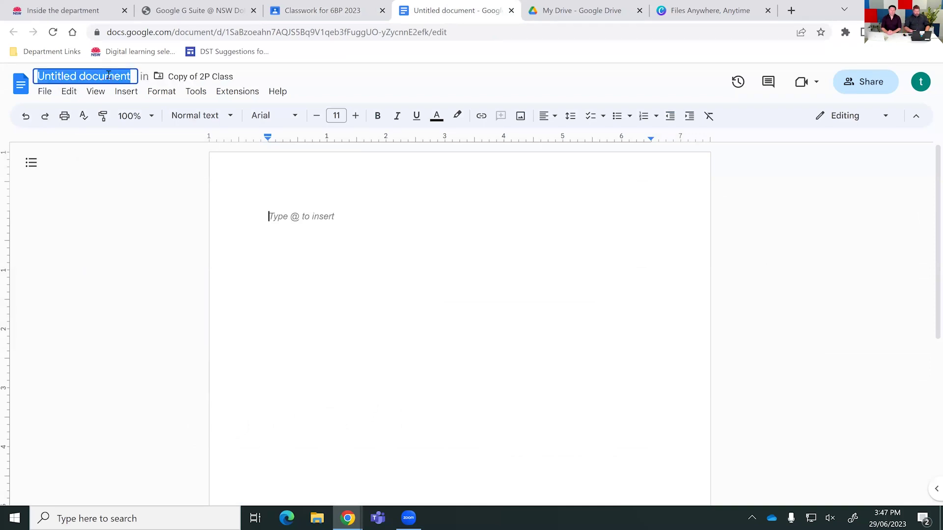
type("Writing Wk10")
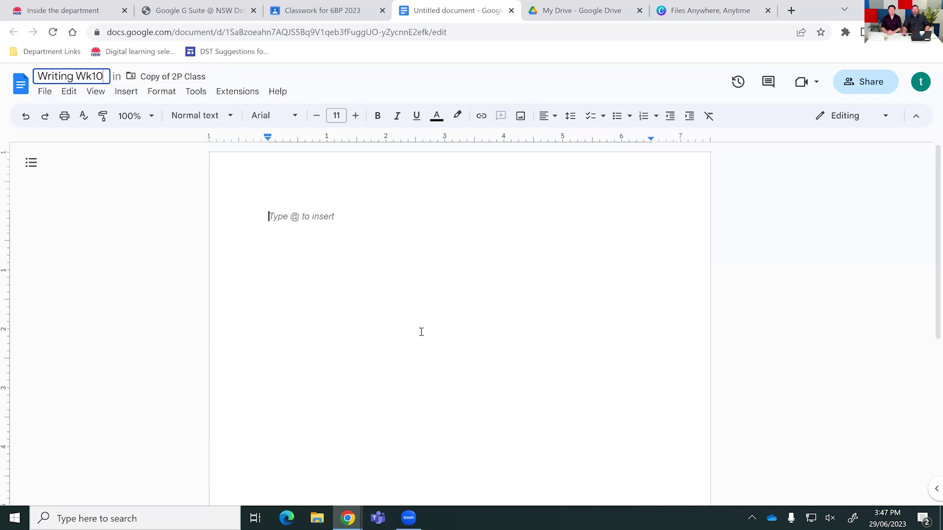
key("Return")
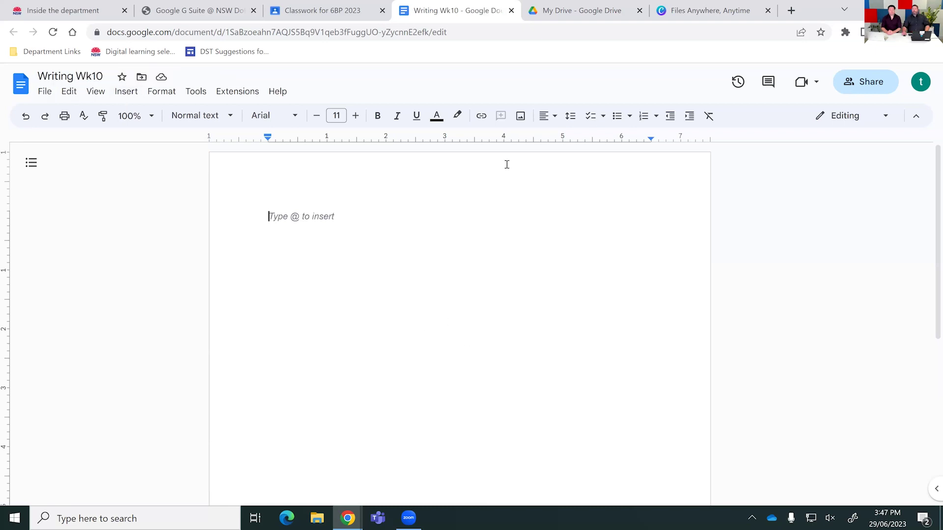
left_click(310, 6)
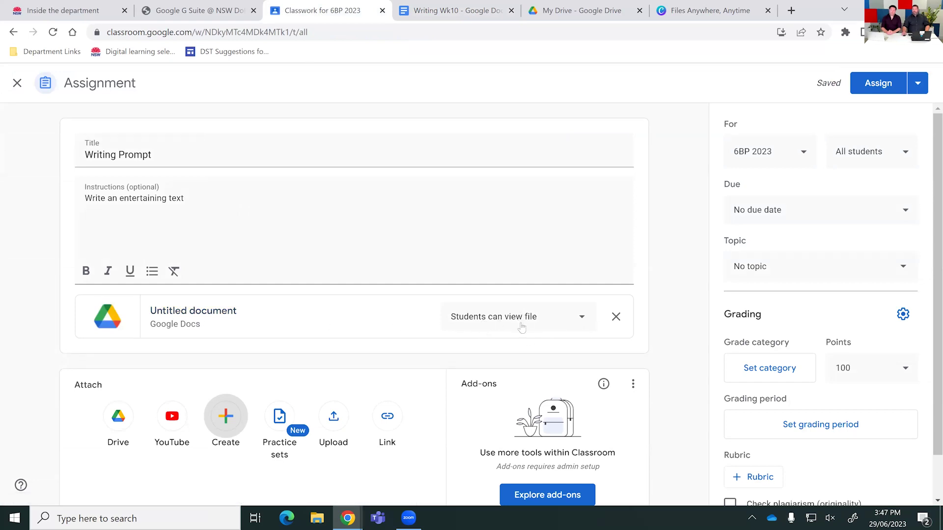
left_click(587, 319)
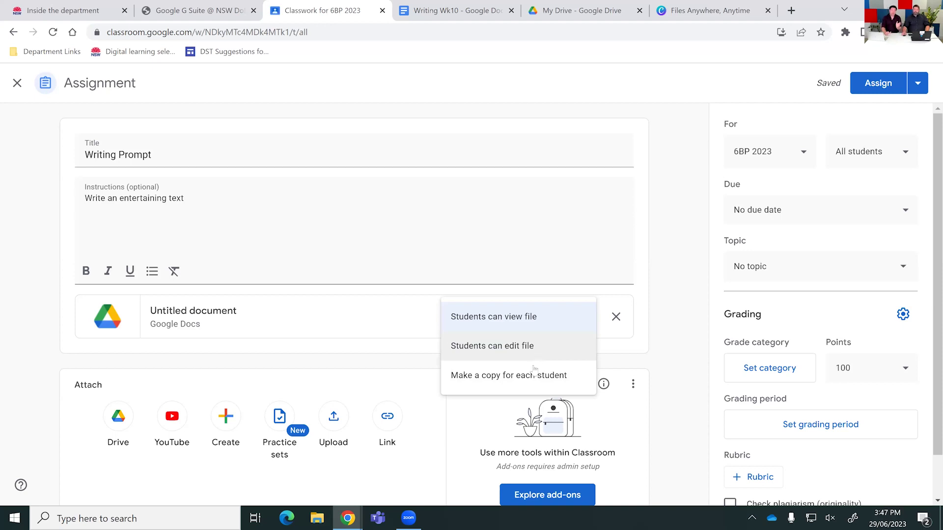
Set the doc attachment to Make a copy for each student, keeping All students selected
left_click(580, 382)
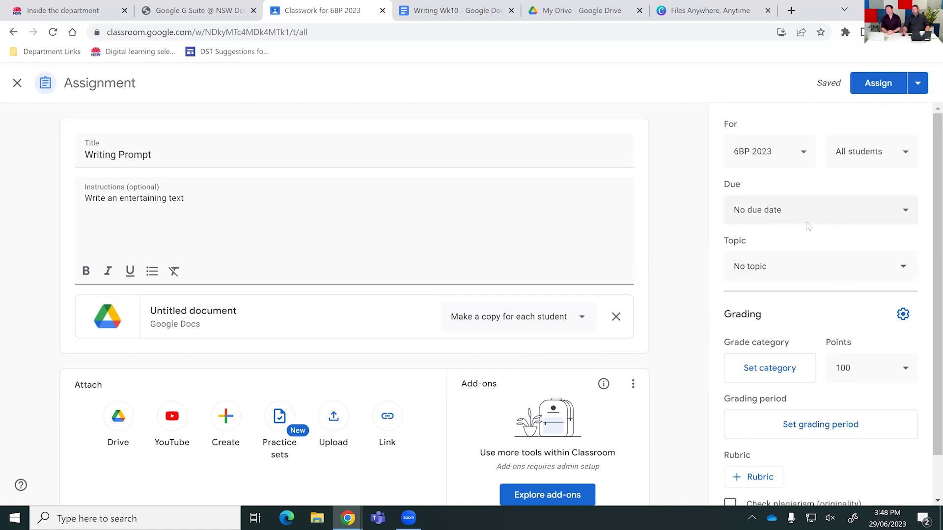
left_click(881, 160)
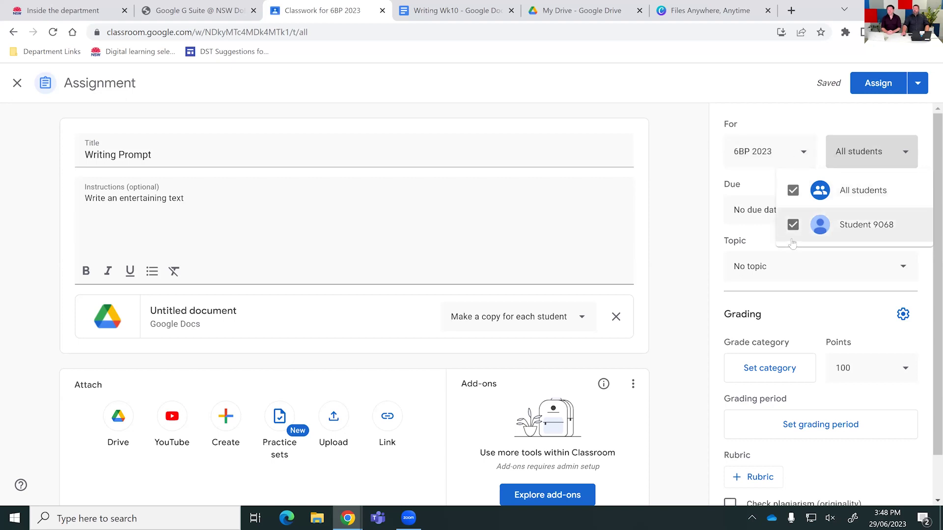
left_click(799, 108)
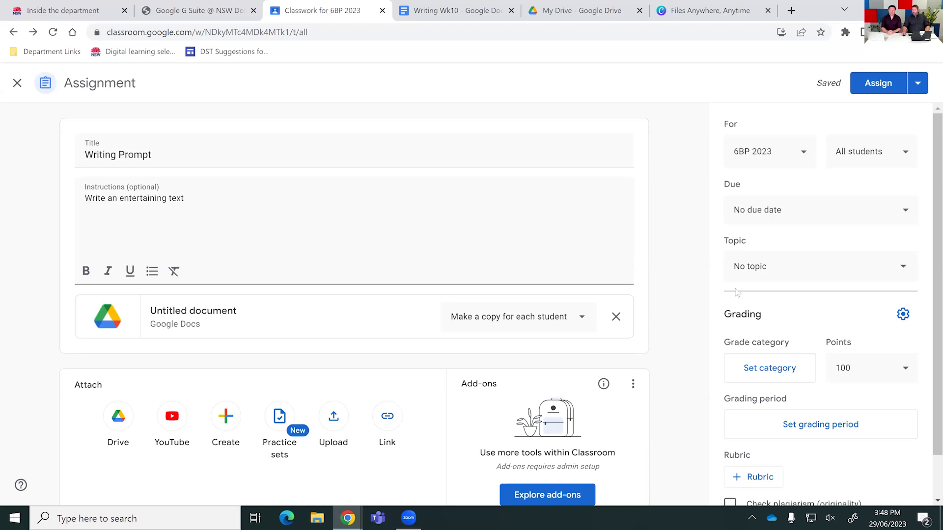
Assign Writing Prompt to the class and bring the student's incognito Drive window forward
scroll(769, 288, "down", 1)
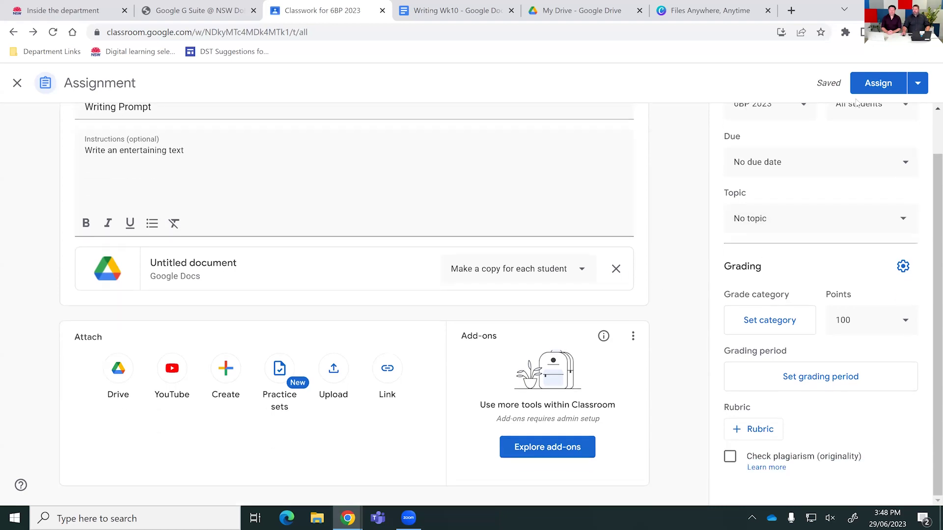
left_click(884, 83)
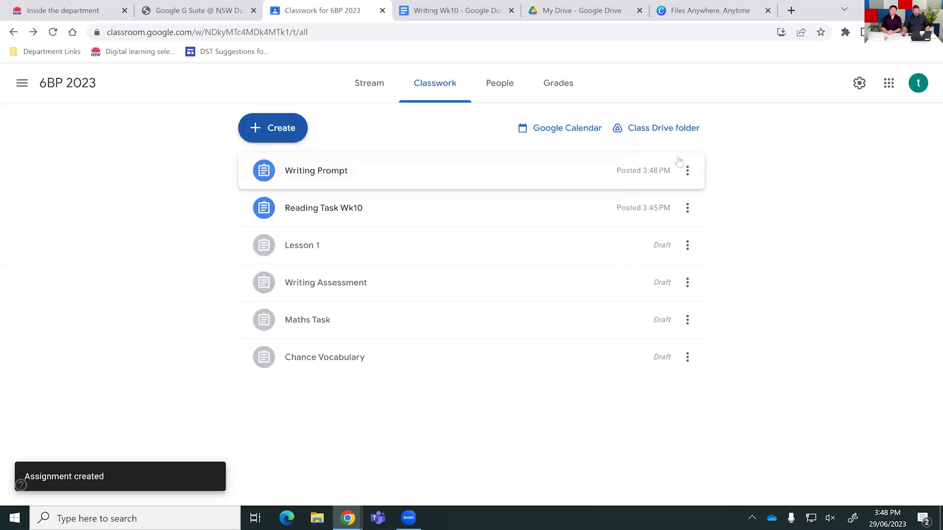
key("alt+Tab")
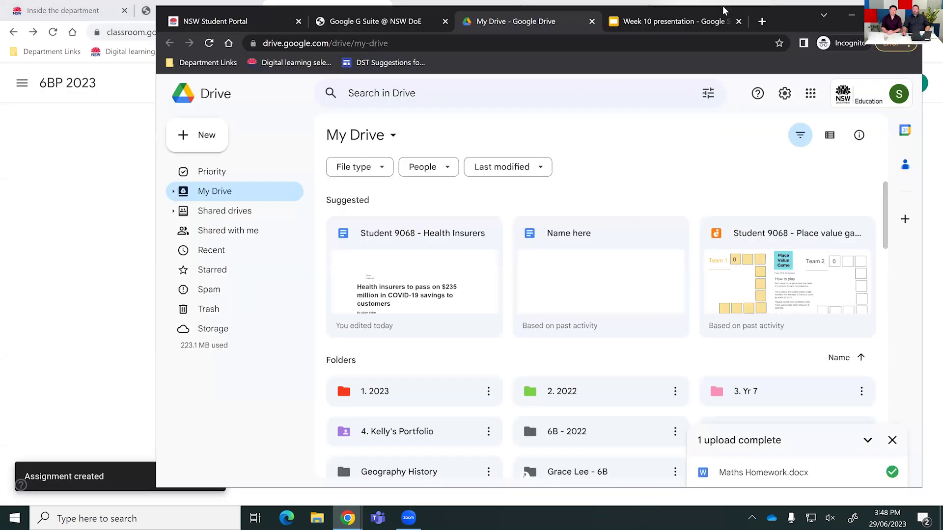
Maximise the incognito window and open the 6BP 2023 class in Classroom as the student
key("super+Up")
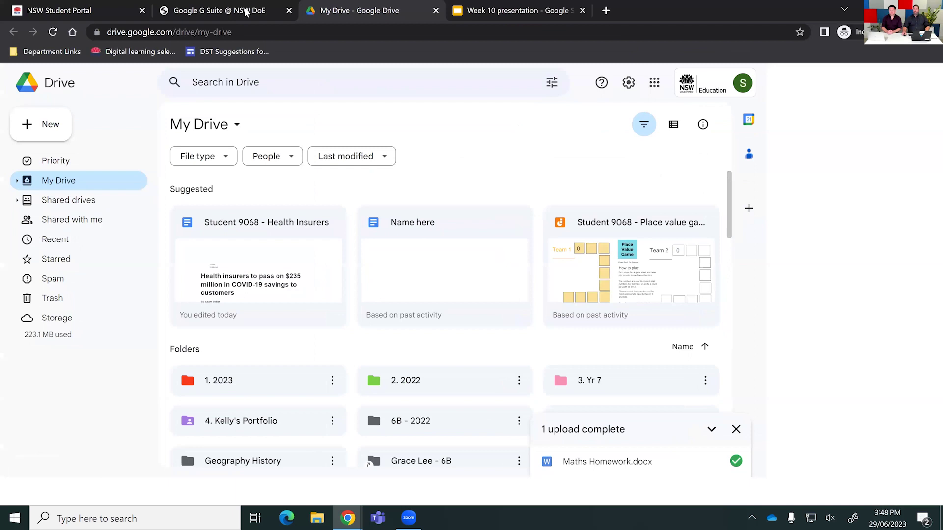
key("ctrl+shift+Tab")
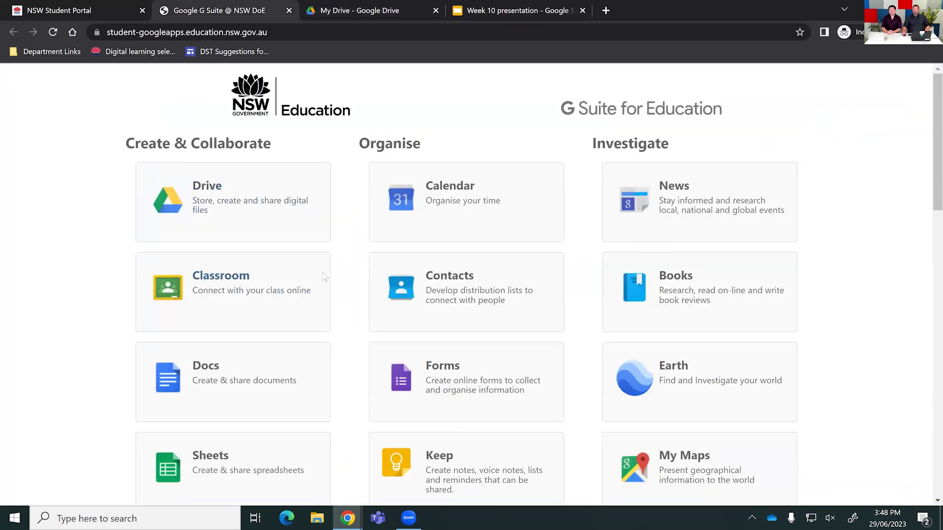
left_click(235, 293)
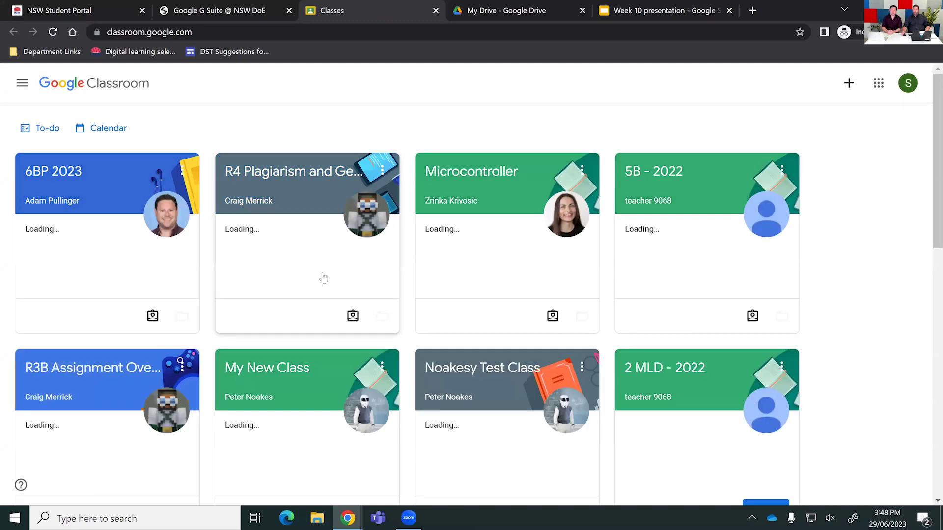
left_click(53, 175)
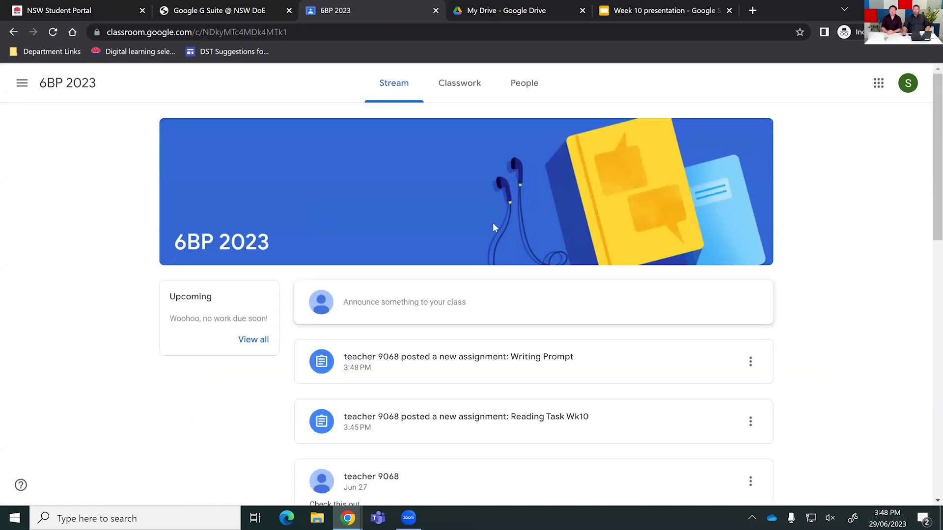
Open Reading Task Wk10 and choose Mark as done
scroll(404, 284, "down", 1)
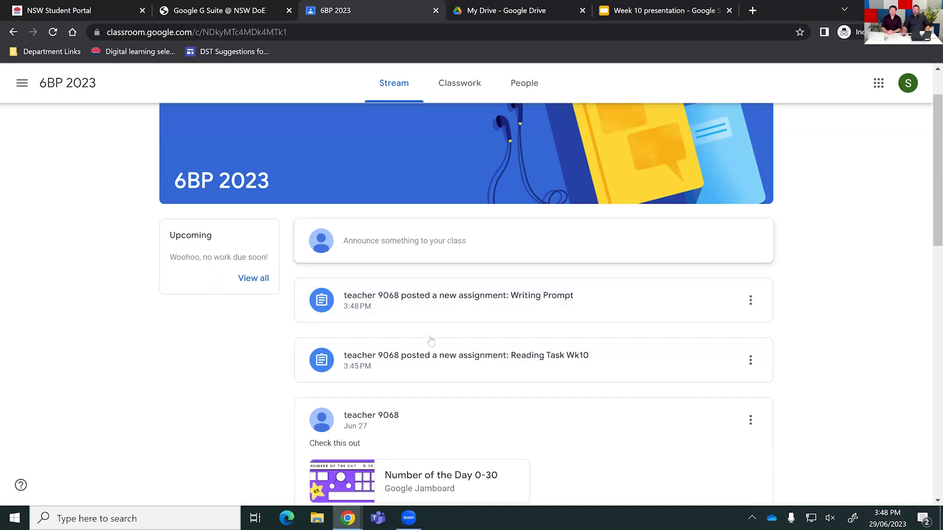
left_click(431, 364)
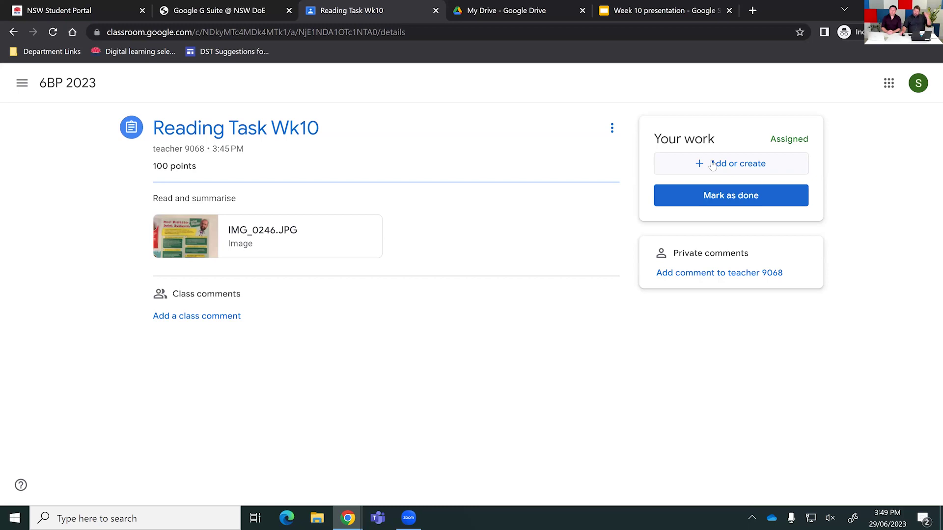
left_click(720, 196)
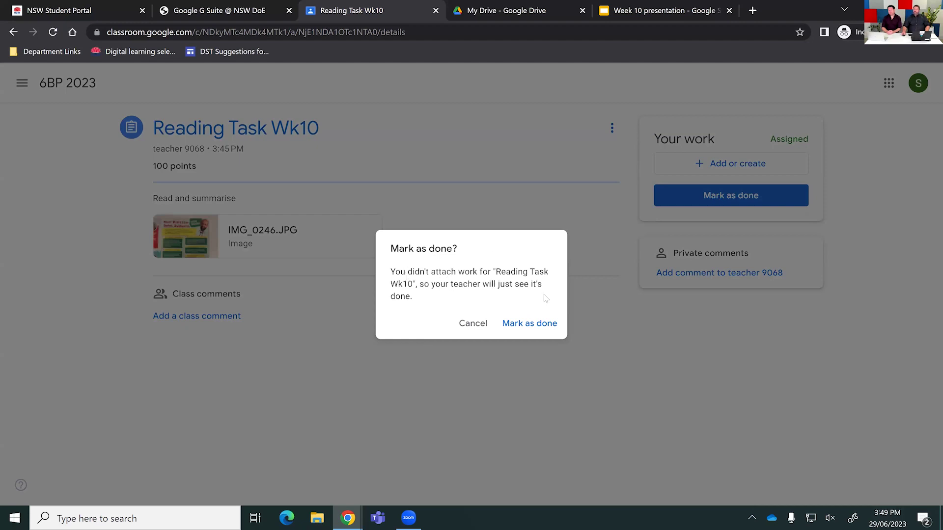
Confirm Reading Task Wk10 as done and return to the 6BP 2023 Stream
left_click(531, 324)
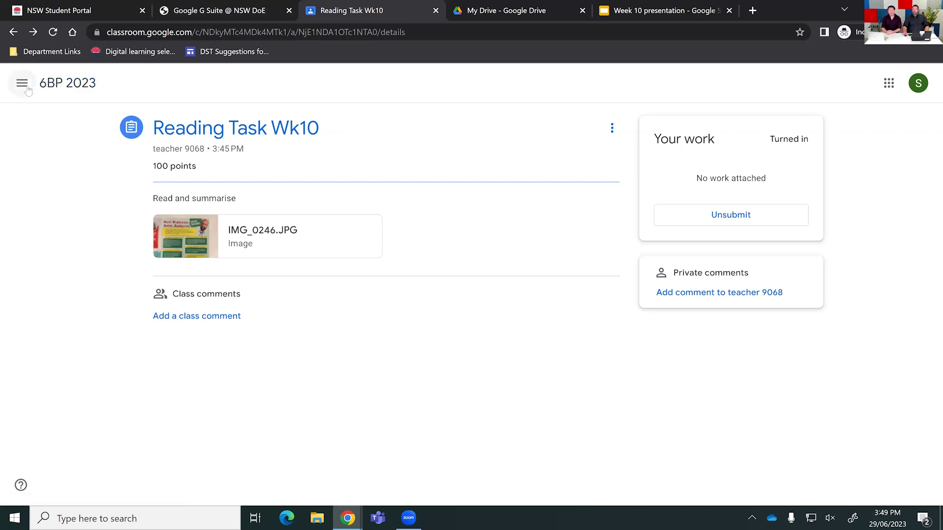
left_click(54, 86)
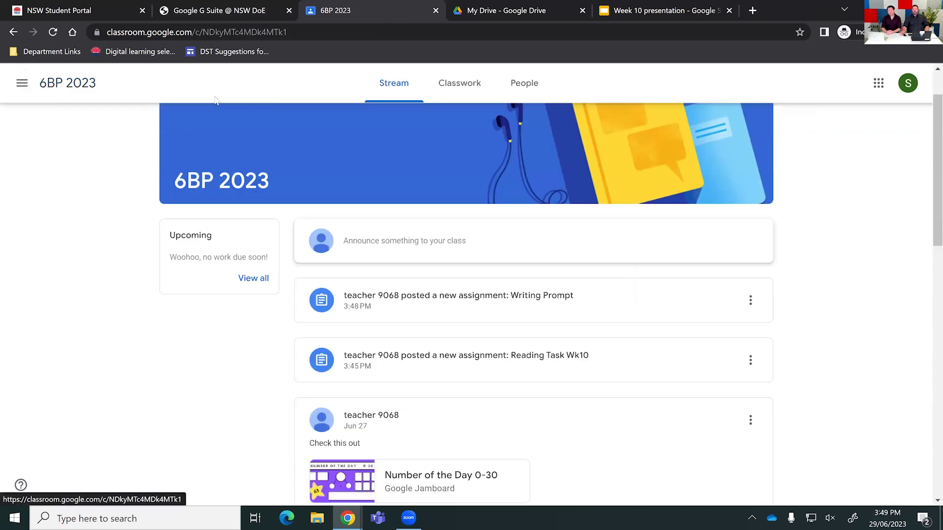
Open the Writing Prompt post and its attached student copy of Writing Wk10
left_click(443, 308)
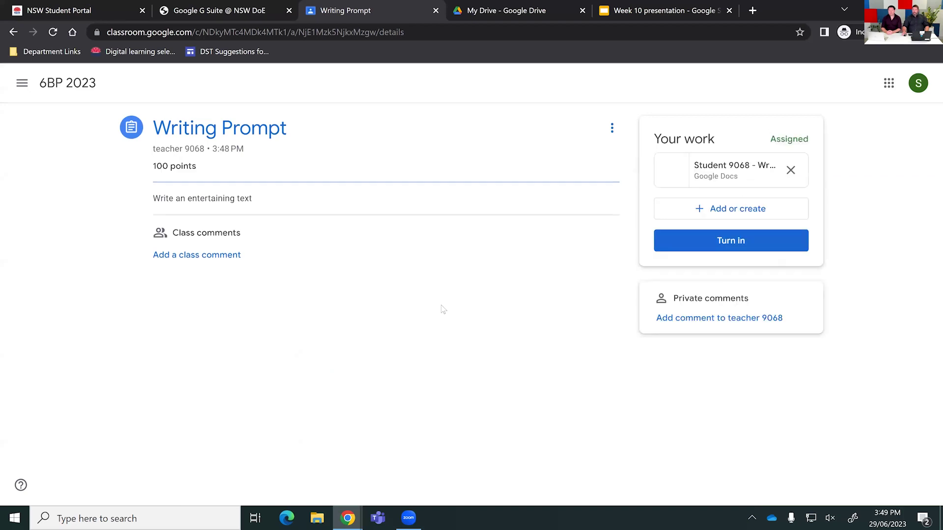
left_click(731, 166)
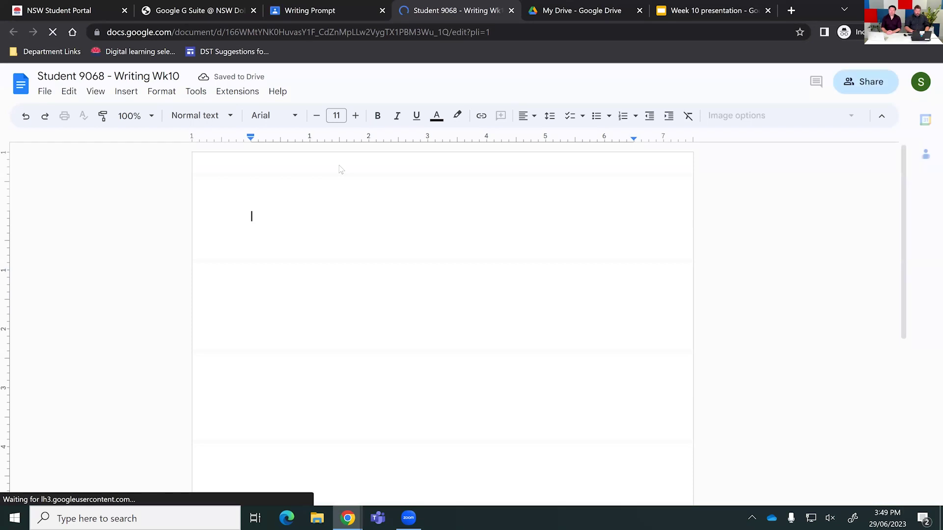
Write 'Do some incredible writing here' plus filler lines, then return to the Writing Prompt tab
type("Do some i")
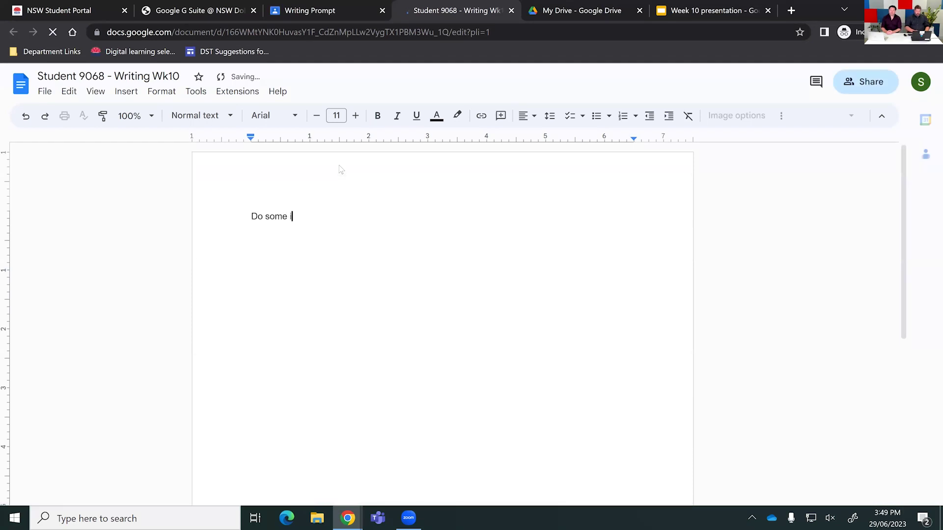
type("ncredible w")
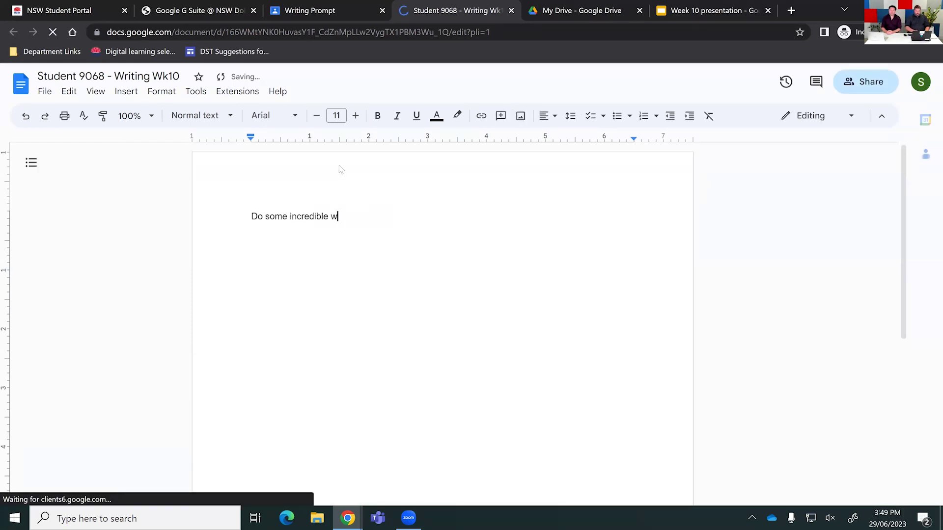
type("riting here")
key("Return")
key("Return")
type("Asd As Das Das dad")
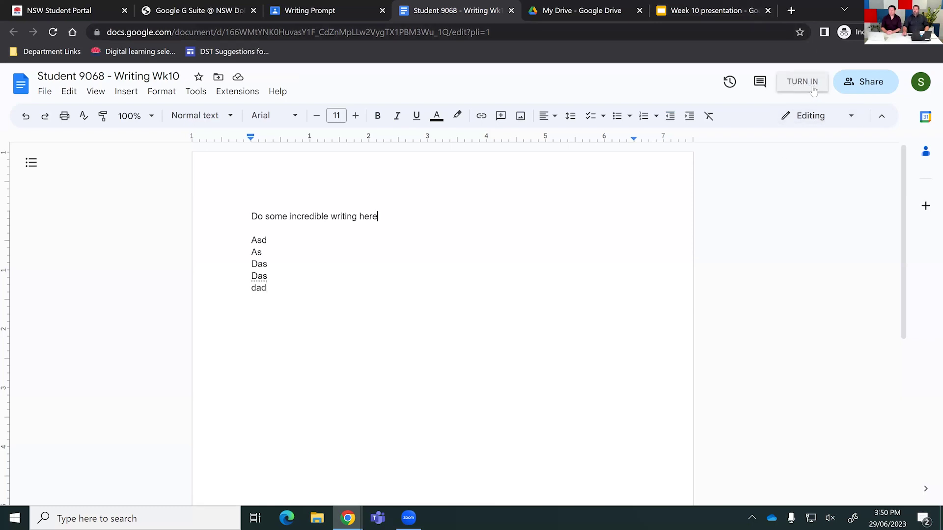
left_click(324, 11)
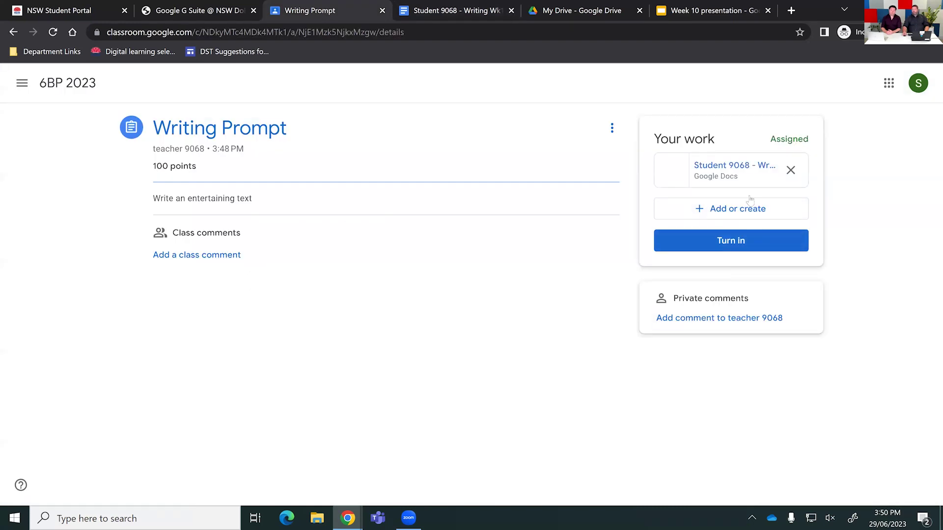
Turn in the Writing Wk10 document from Docs and switch to the teacher's Classwork page
left_click(432, 9)
left_click(798, 83)
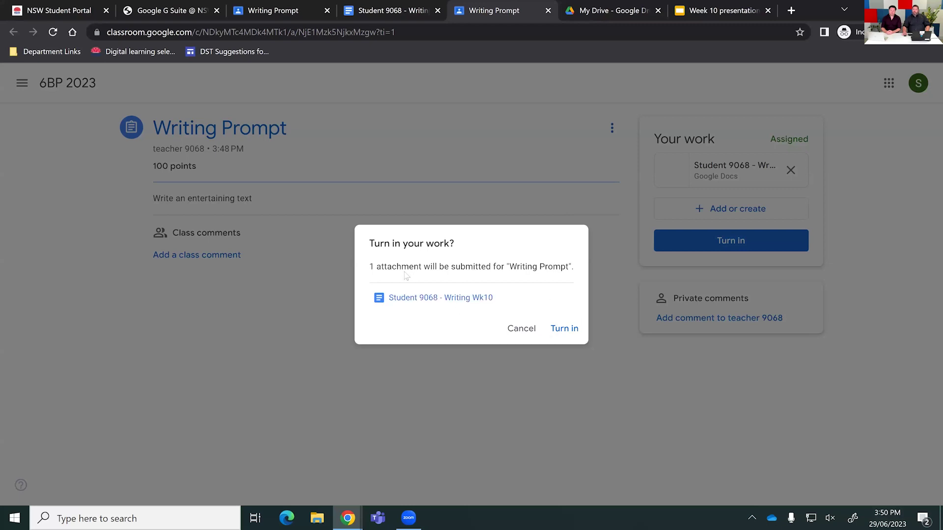
left_click(566, 330)
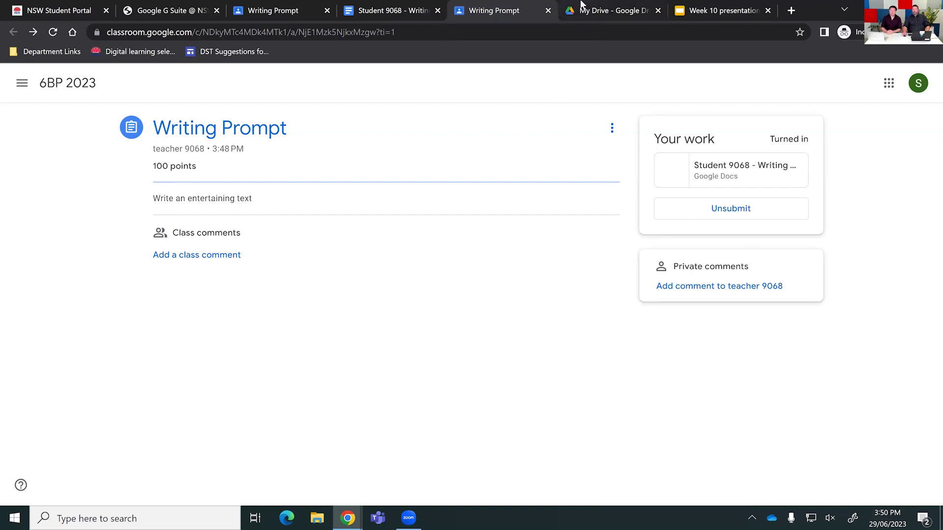
key("alt+Tab")
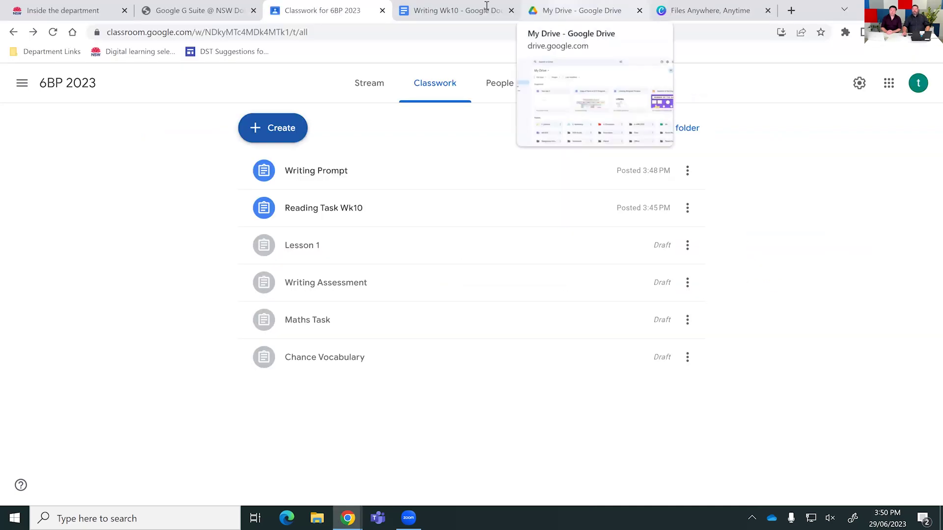
left_click(332, 171)
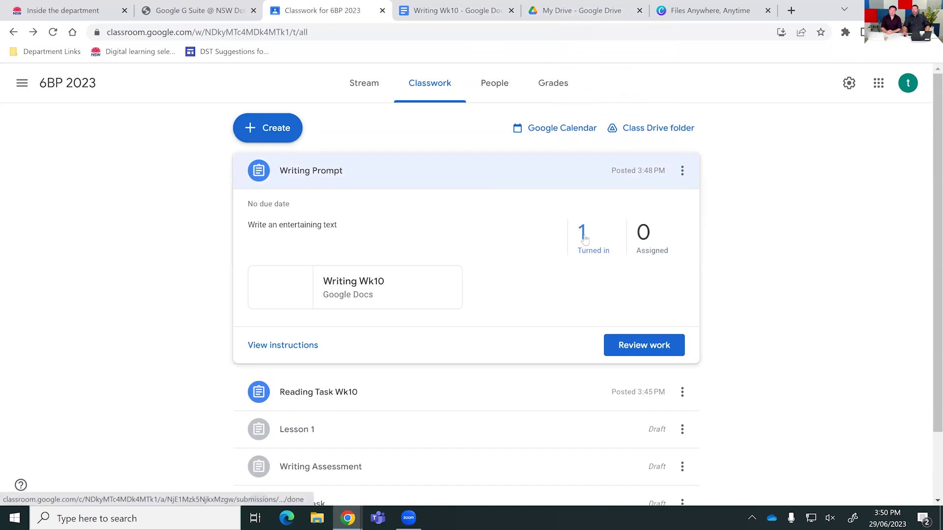
Open Review work for the student's turned-in Writing Prompt submission
left_click(640, 346)
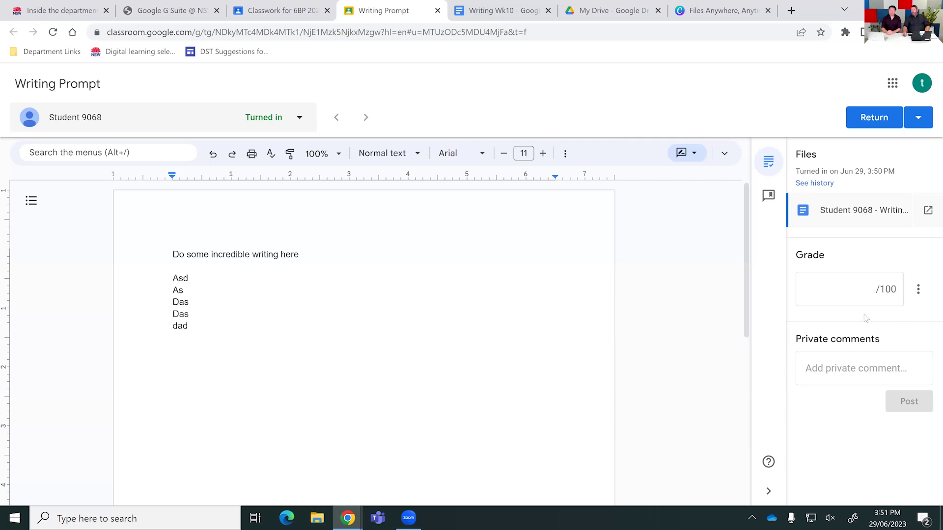
Grade the submission 100 and post the private comment 'Keep it up'
left_click(831, 282)
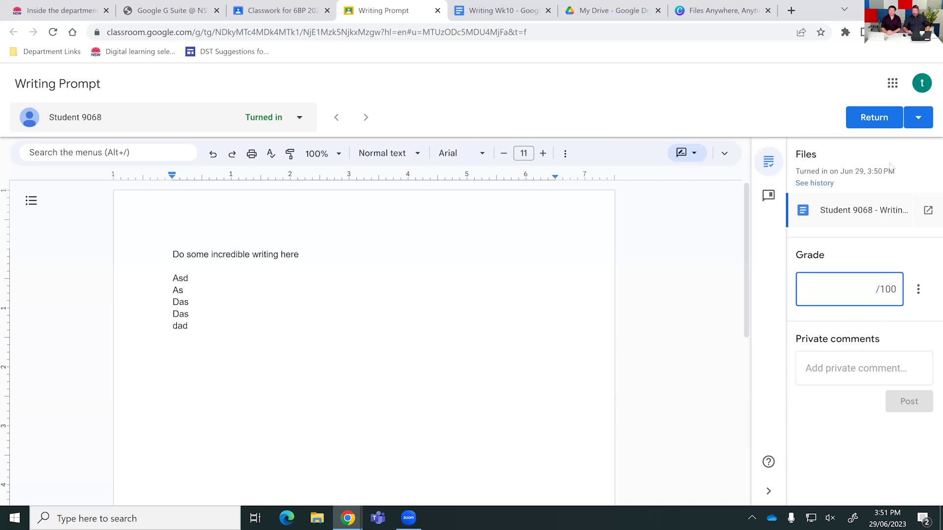
type("100")
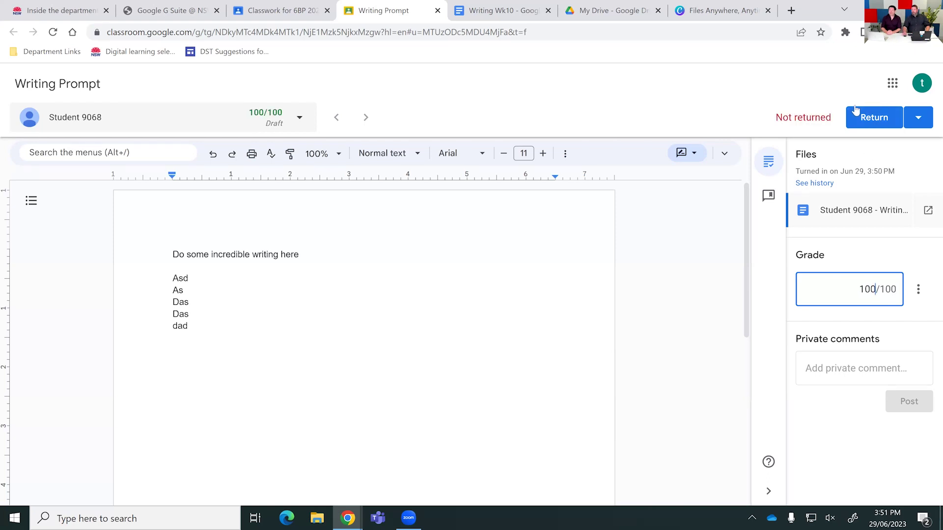
left_click(854, 369)
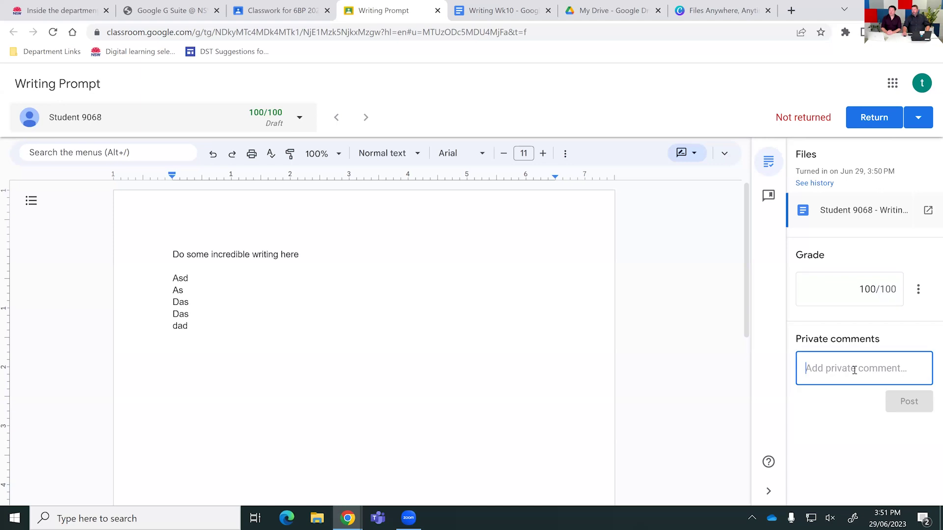
type("Keep it")
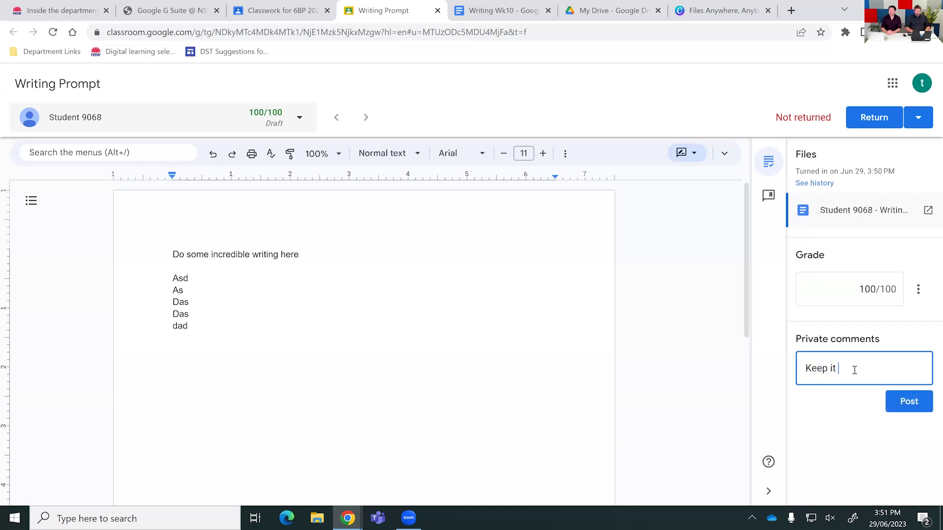
type(" up")
left_click(916, 408)
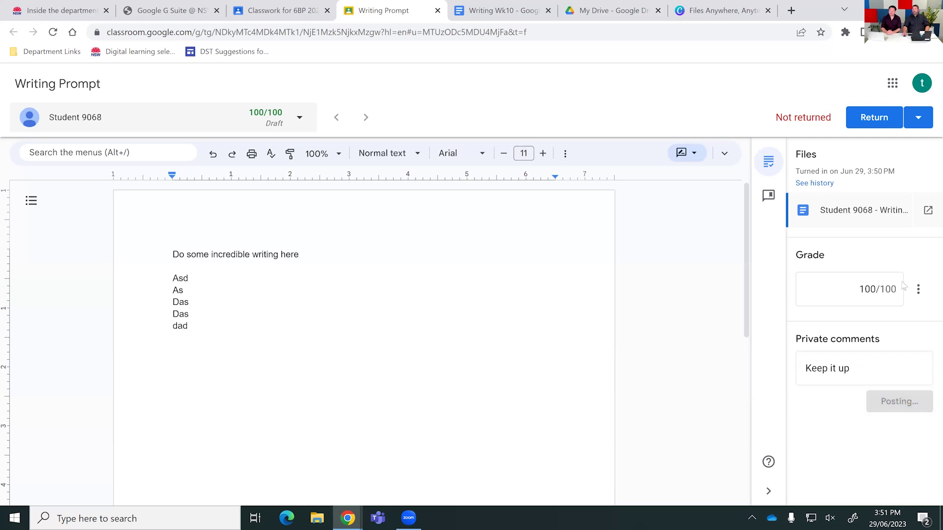
Return the graded work to the student and go back to the Classwork list
left_click(865, 123)
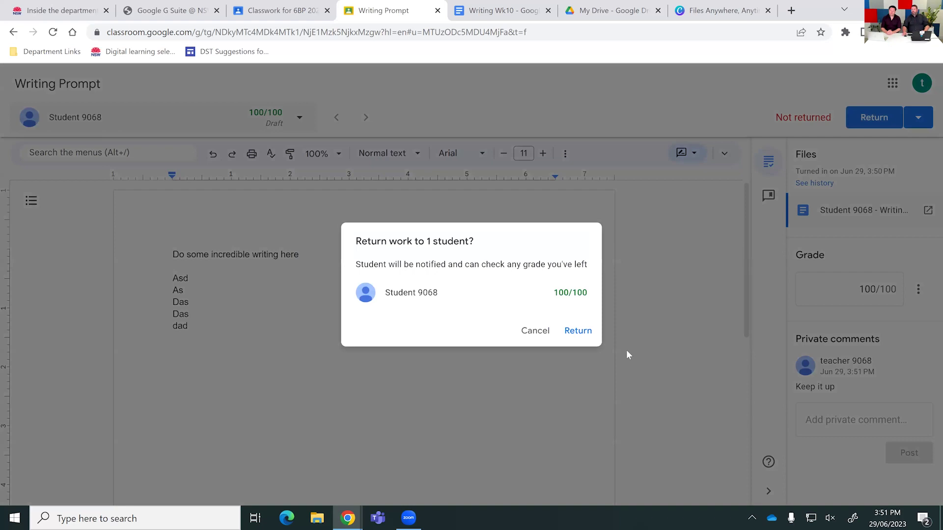
left_click(582, 336)
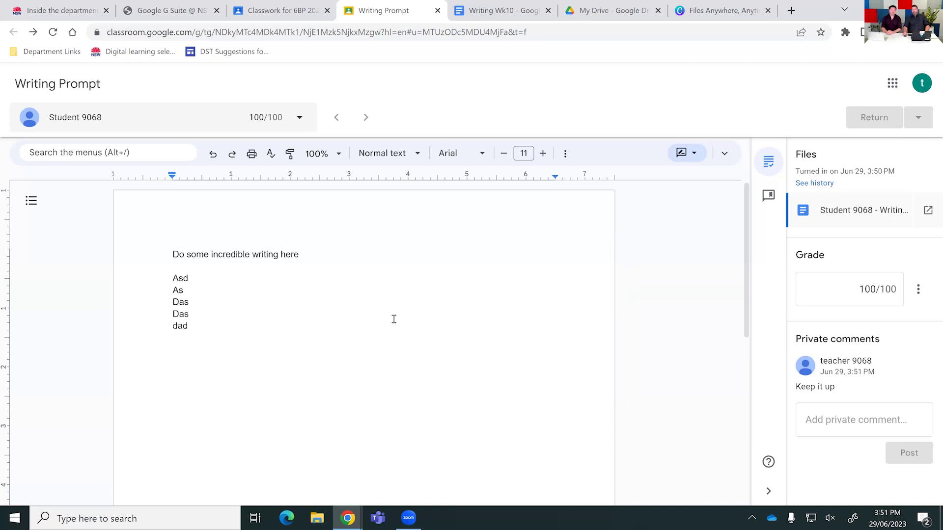
left_click(284, 9)
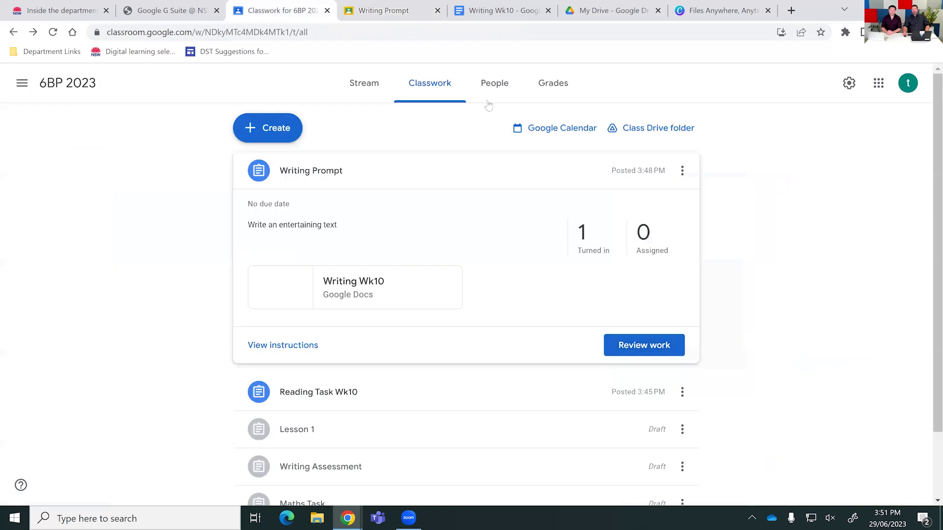
Check the gradebook, return to Classwork, then move to the My Drive tab
left_click(553, 84)
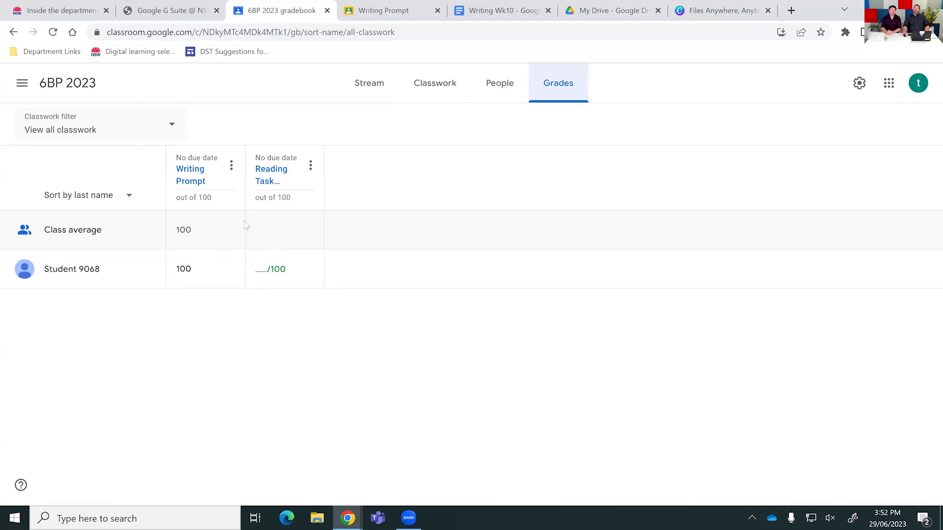
left_click(450, 93)
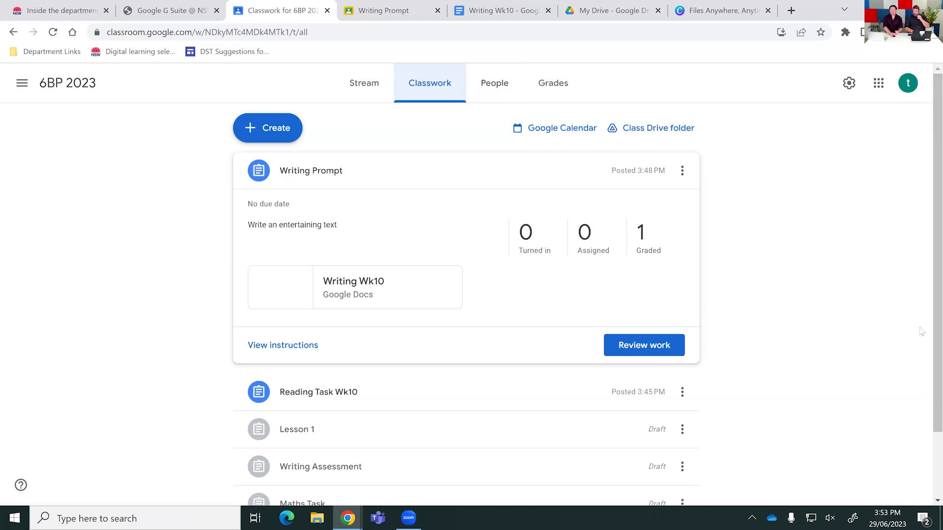
left_click(169, 16)
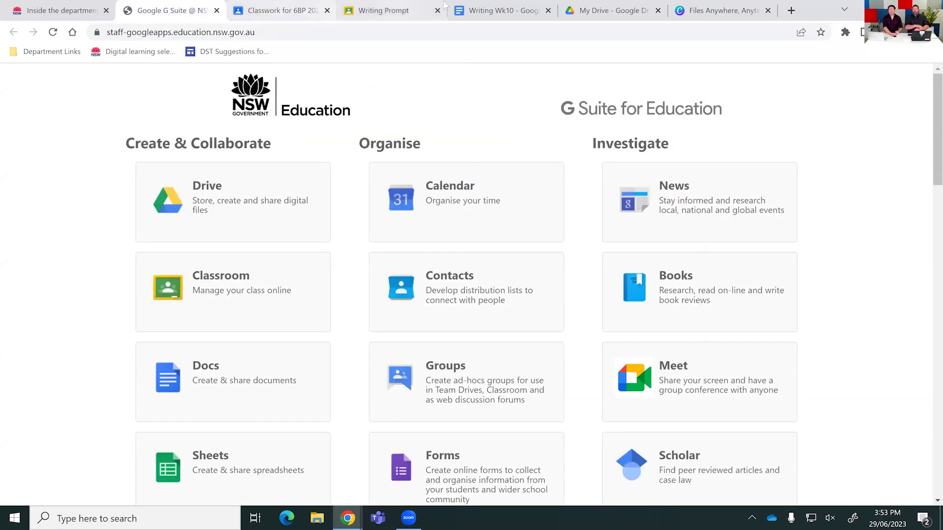
key("ctrl+6")
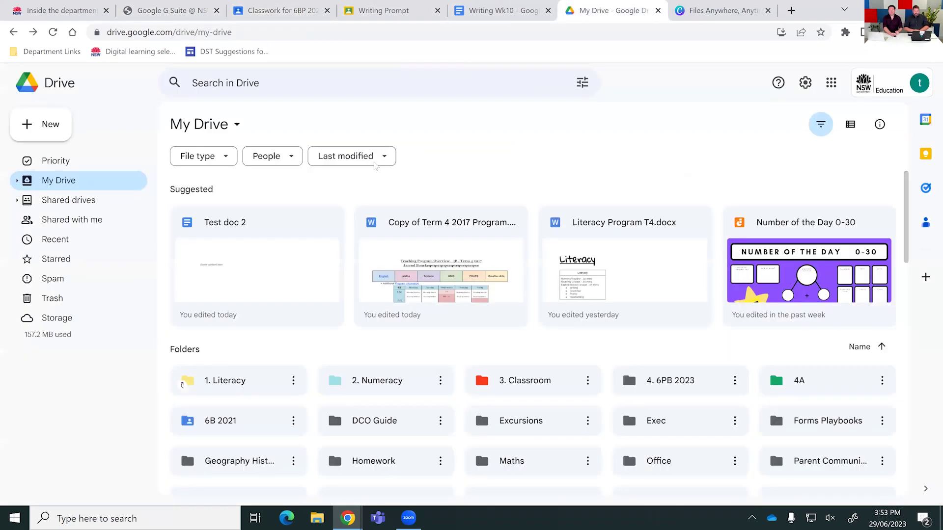
Scroll to My Drive's Files section and open More actions on the table-preview document
scroll(265, 303, "down", 3)
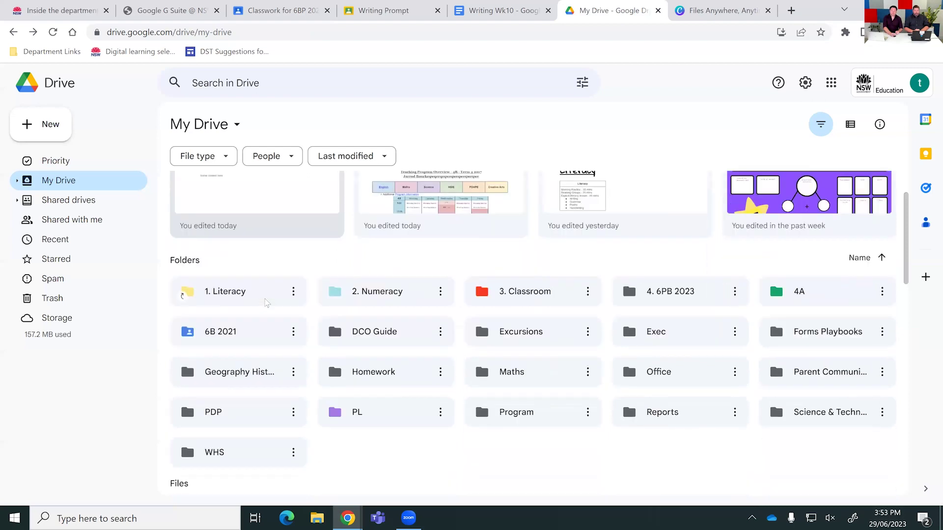
scroll(265, 303, "down", 1)
scroll(265, 303, "down", 6)
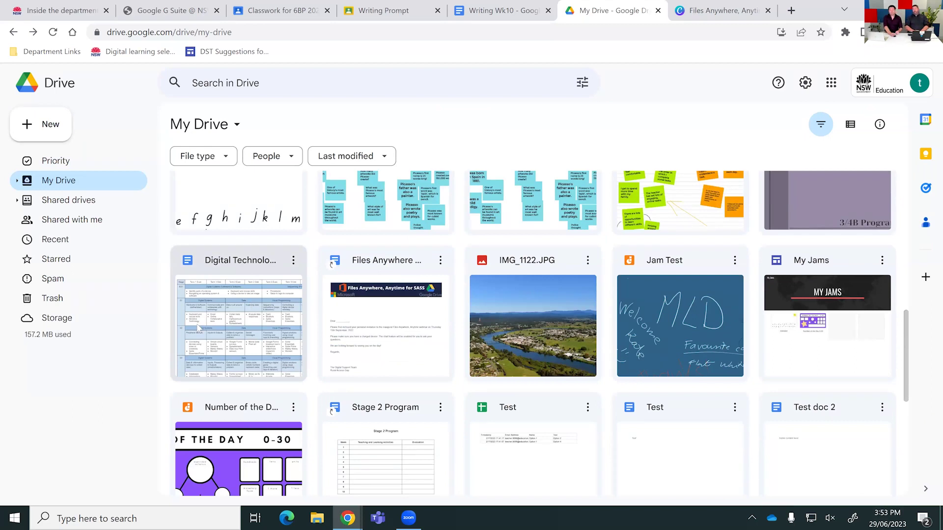
left_click(294, 261)
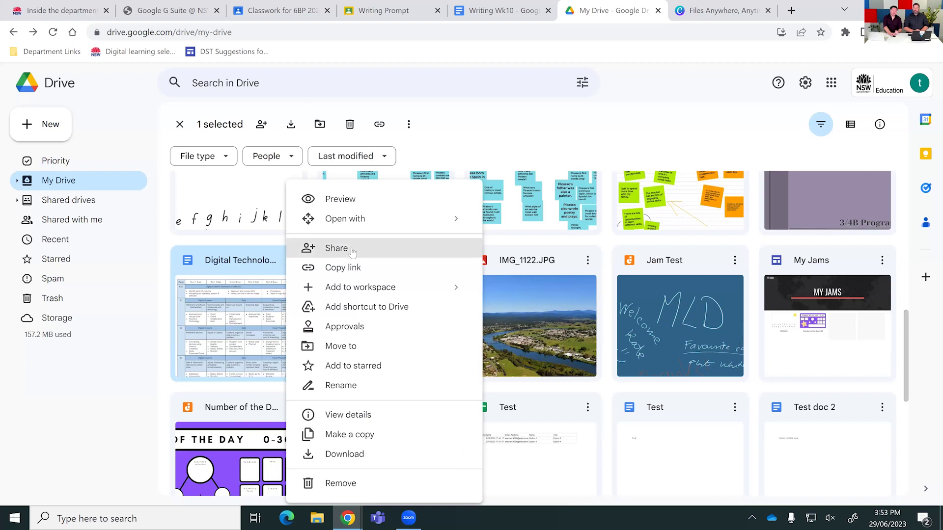
Open sharing for Digital Technologies Scope & Sequence and review the student's Editor role options without changing them
left_click(332, 252)
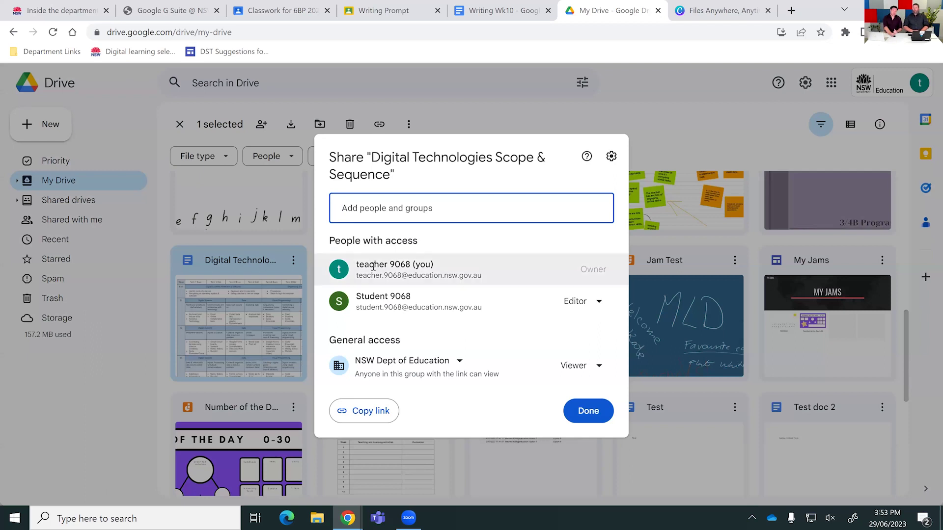
mouse_move(407, 308)
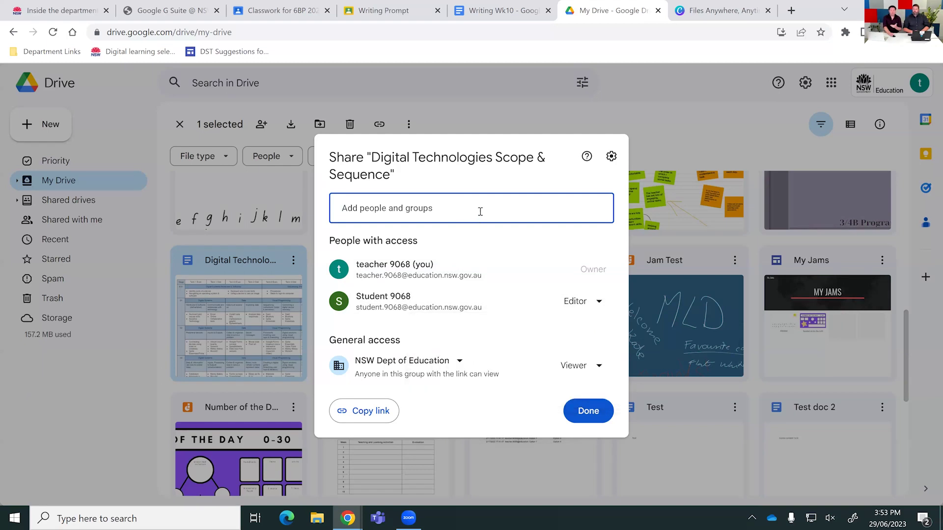
left_click(579, 305)
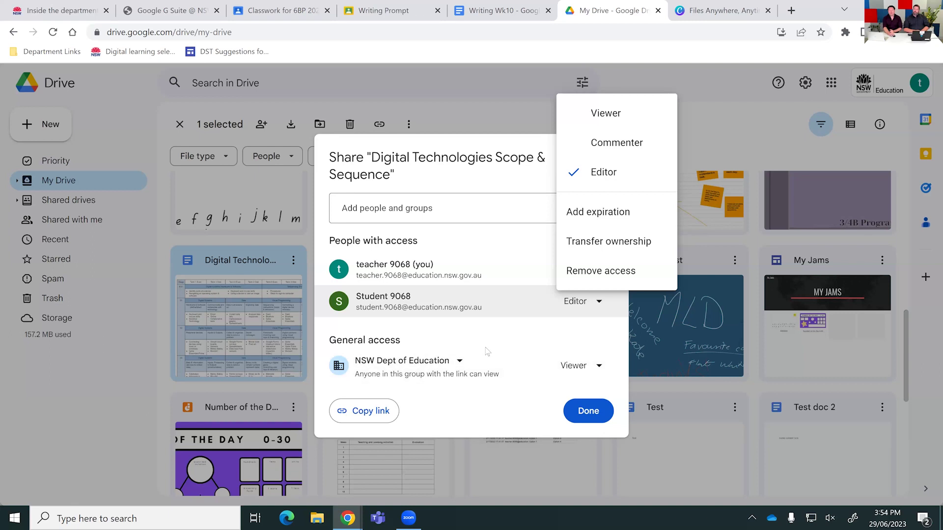
left_click(507, 341)
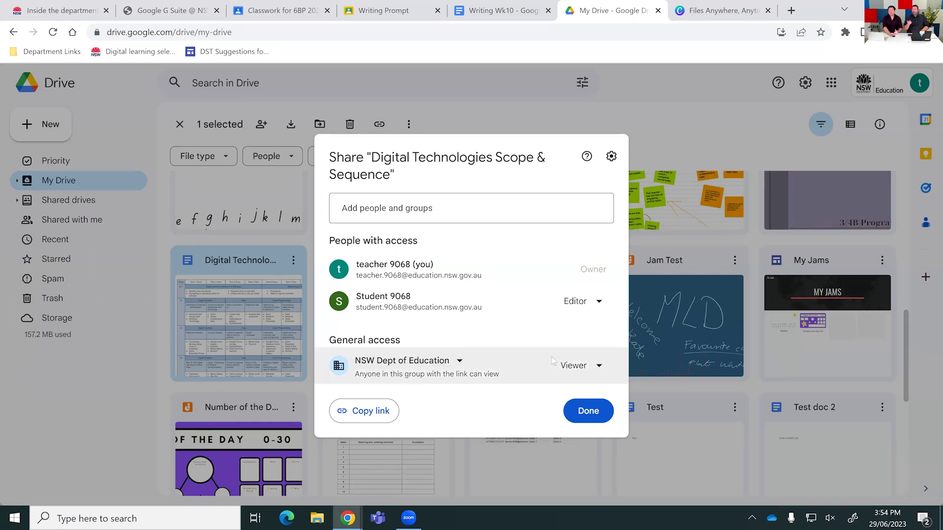
left_click(585, 367)
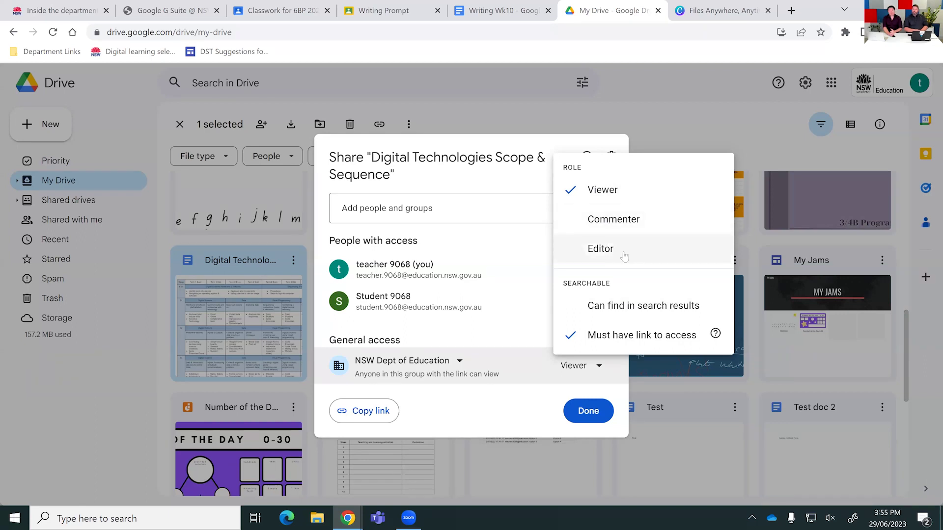
left_click(467, 416)
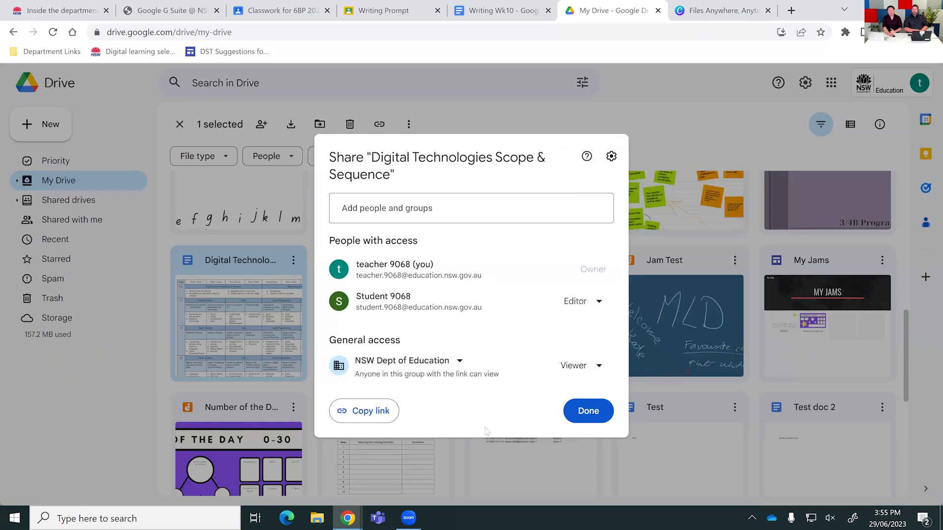
left_click(610, 157)
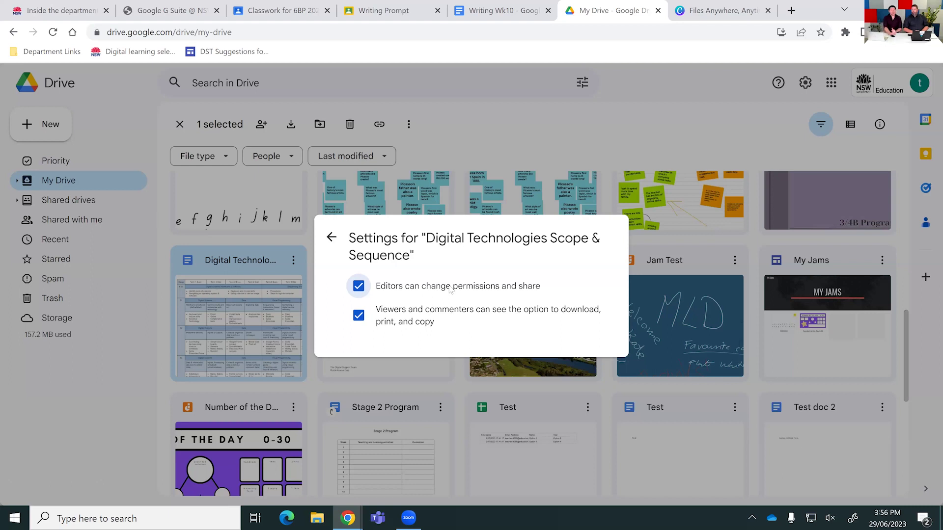
Toggle the editor and viewer sharing permissions off and back on, then close the sharing dialog
left_click(358, 288)
left_click(358, 317)
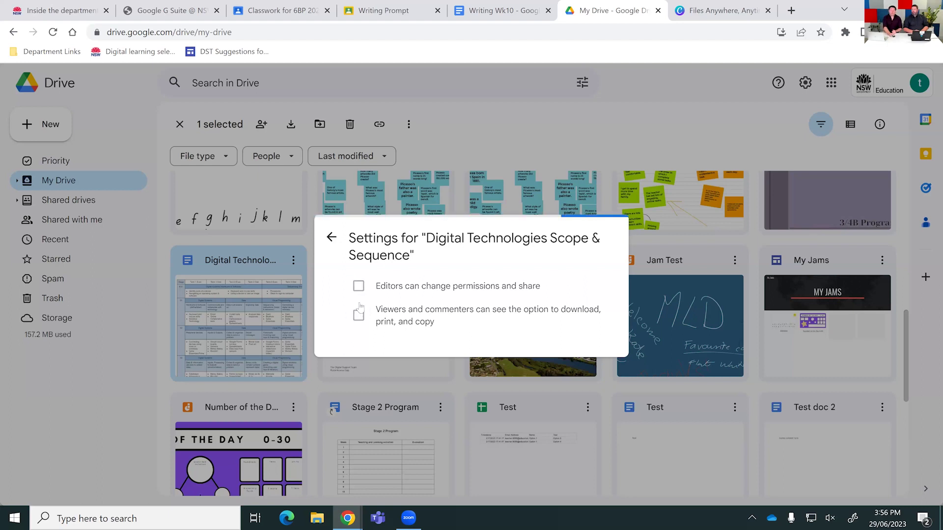
left_click(359, 315)
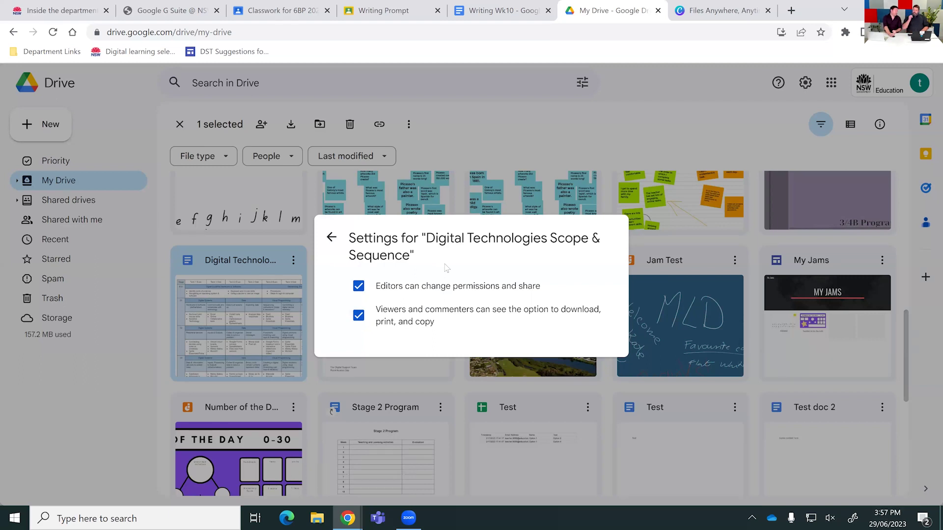
left_click(331, 238)
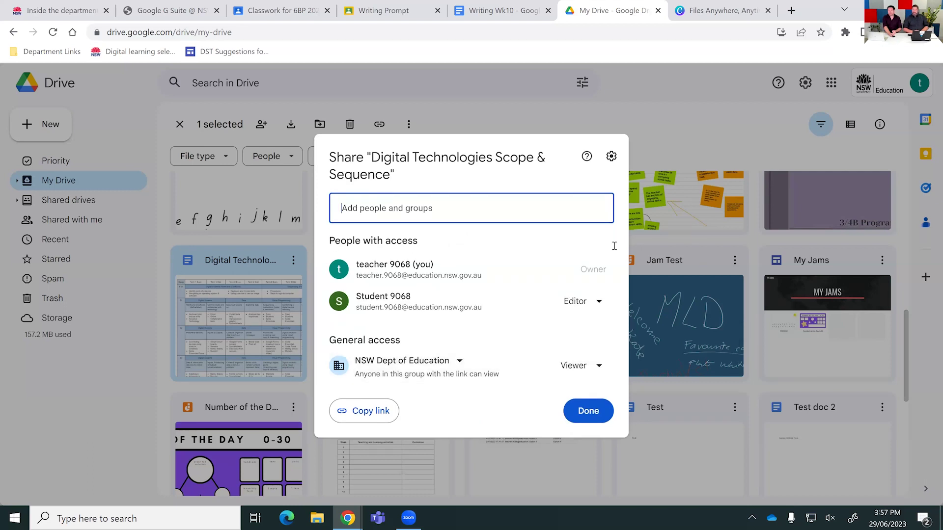
left_click(664, 125)
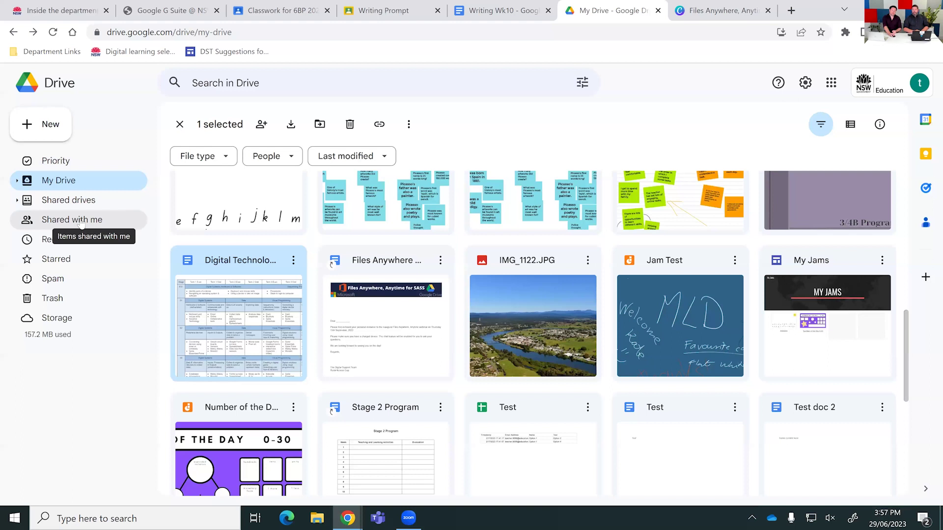
Browse Shared with me, check the 3-6 Assembly Address file's actions, visit My Drive and return
left_click(82, 222)
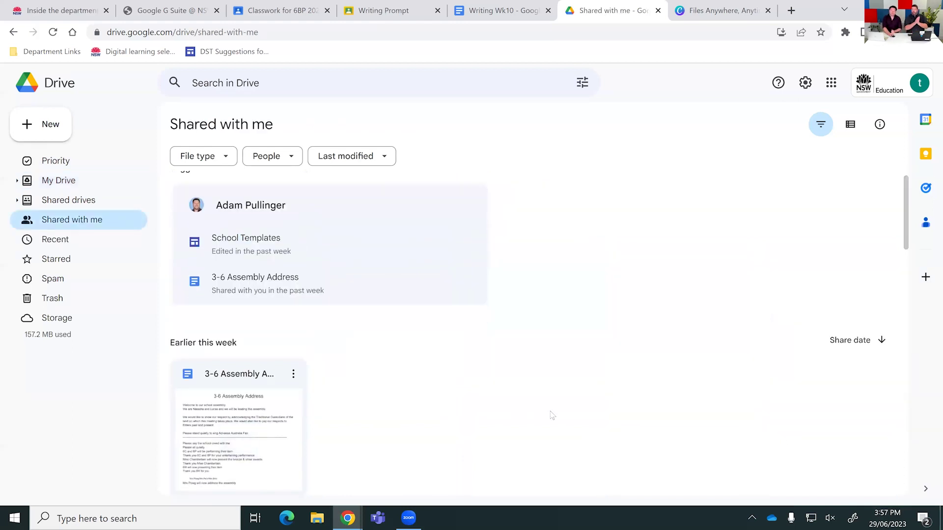
scroll(459, 386, "down", 2)
scroll(459, 386, "down", 1)
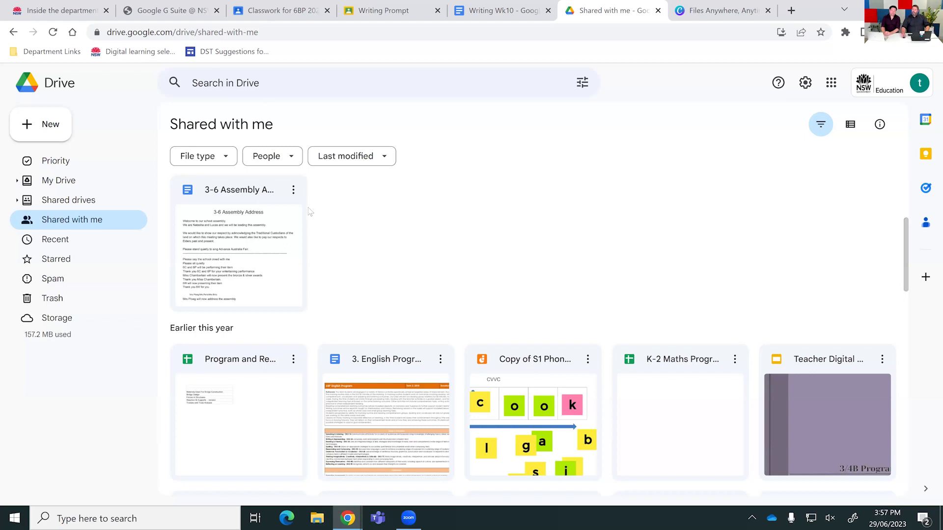
right_click(291, 192)
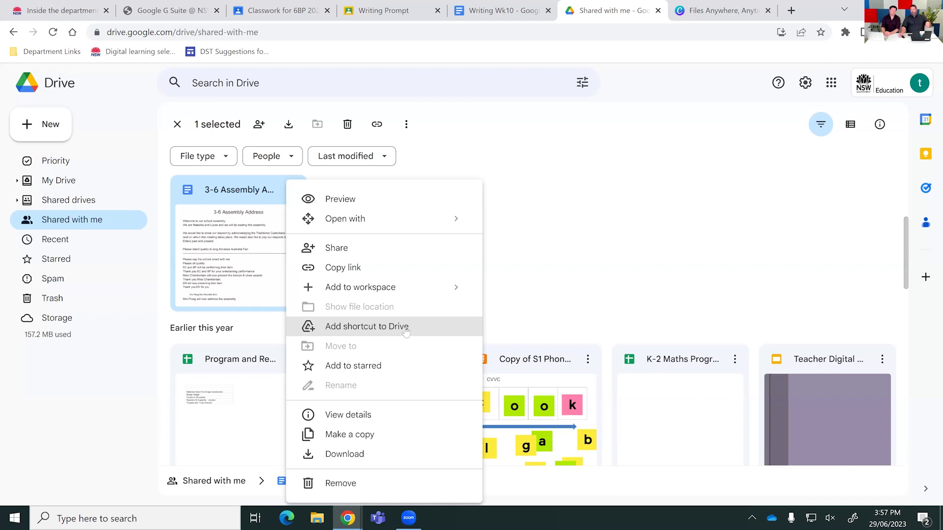
left_click(44, 181)
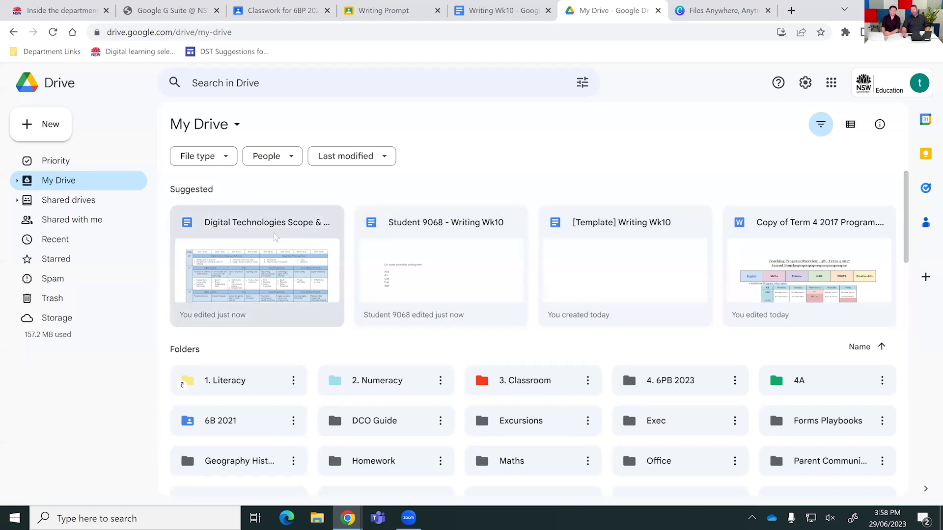
left_click(74, 220)
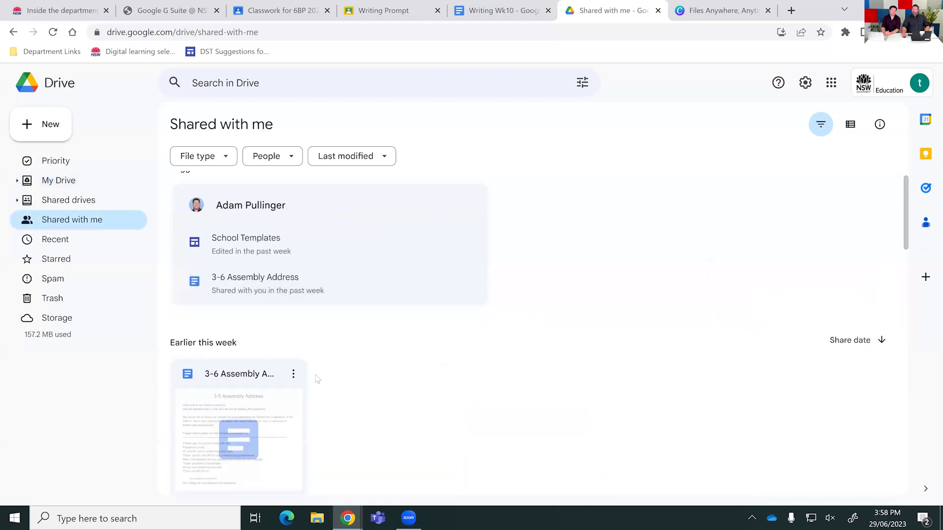
Check the 3-6 Assembly Address actions again, return to My Drive, then list the shared drives
right_click(287, 376)
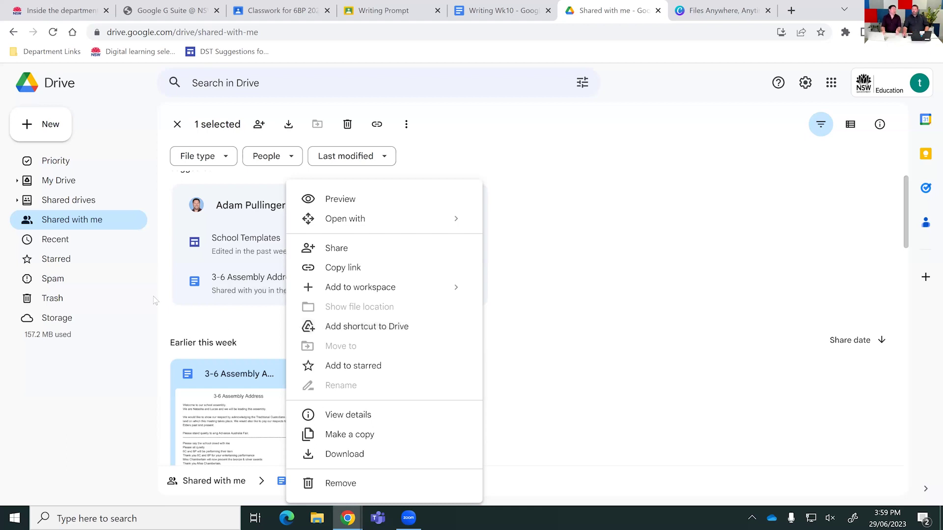
left_click(74, 181)
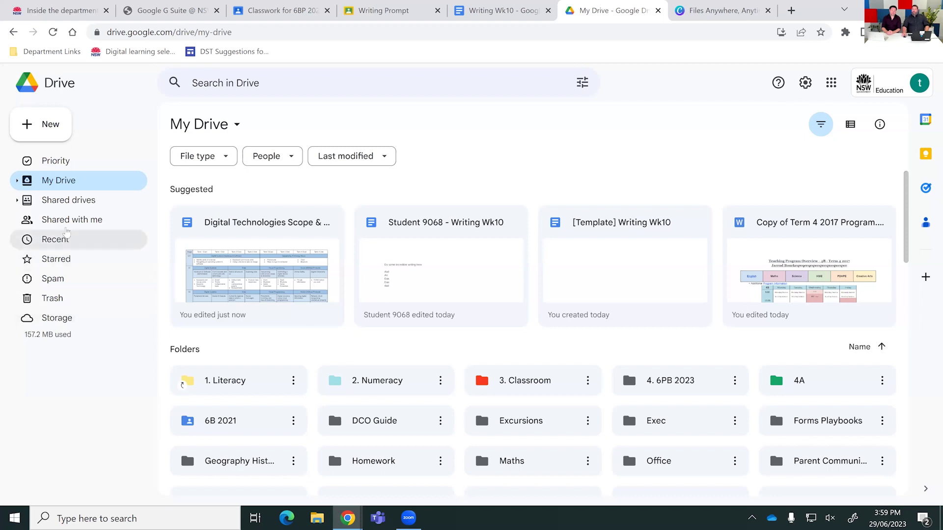
left_click(76, 204)
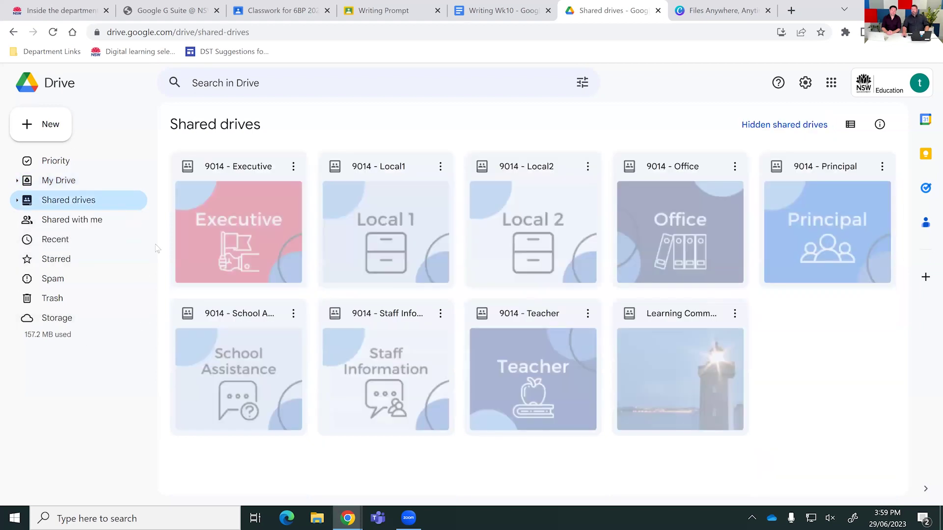
Open the 9014 - Teacher shared drive, scroll to its folders and select Whole School
left_click(539, 338)
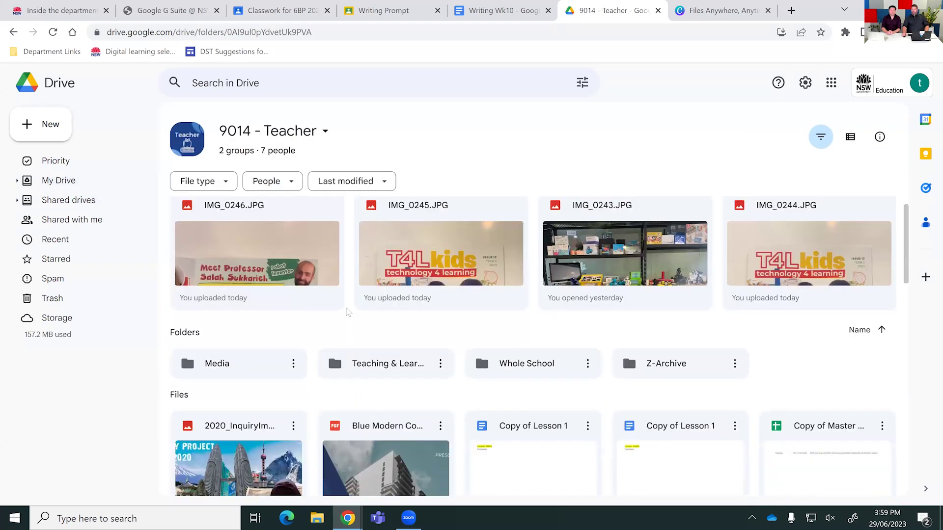
scroll(348, 312, "down", 3)
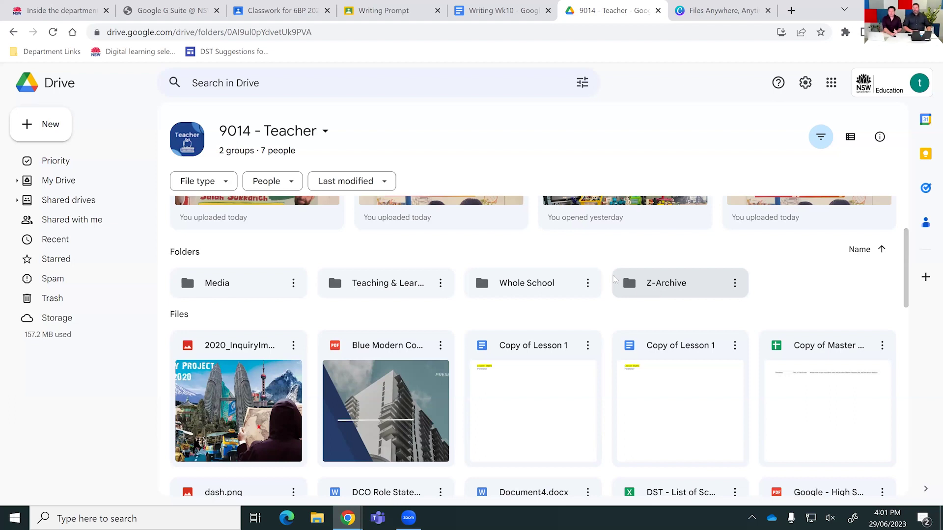
left_click(537, 292)
double_click(536, 289)
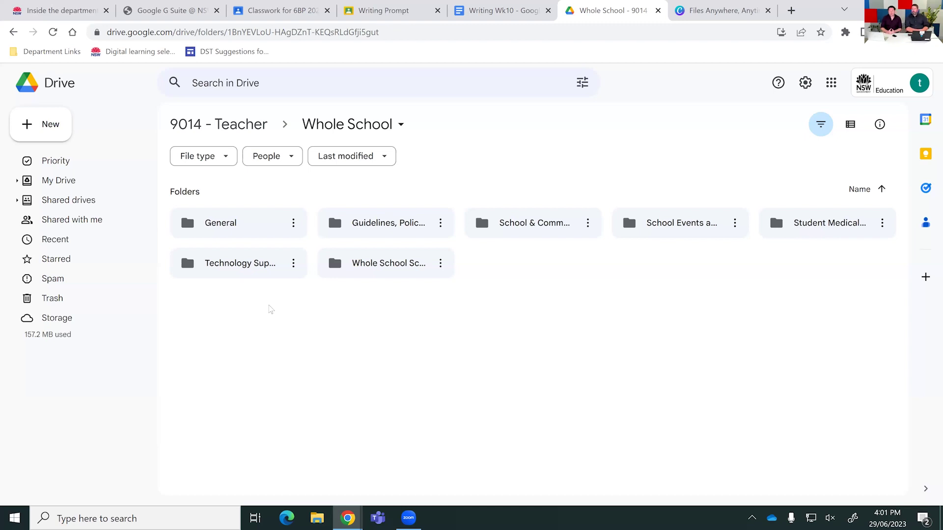
left_click(250, 128)
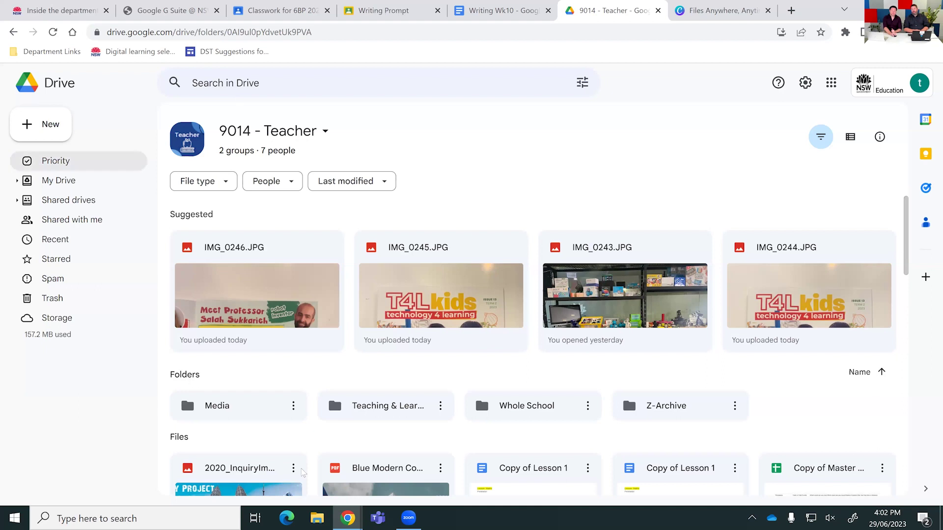
left_click(317, 519)
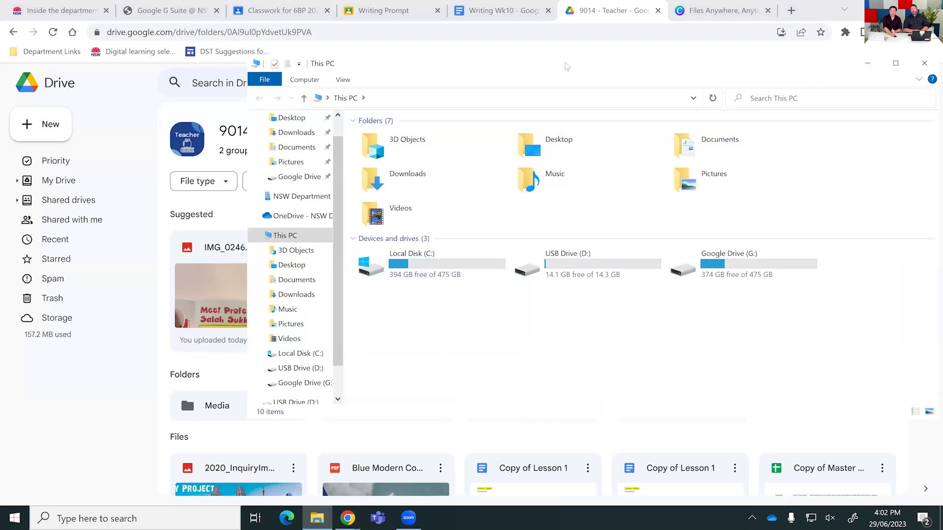
In File Explorer, go to Google Drive (G:) > Shared drives > 9014 - Teacher and select Media
left_click_drag(353, 60, 206, 36)
left_click(141, 157)
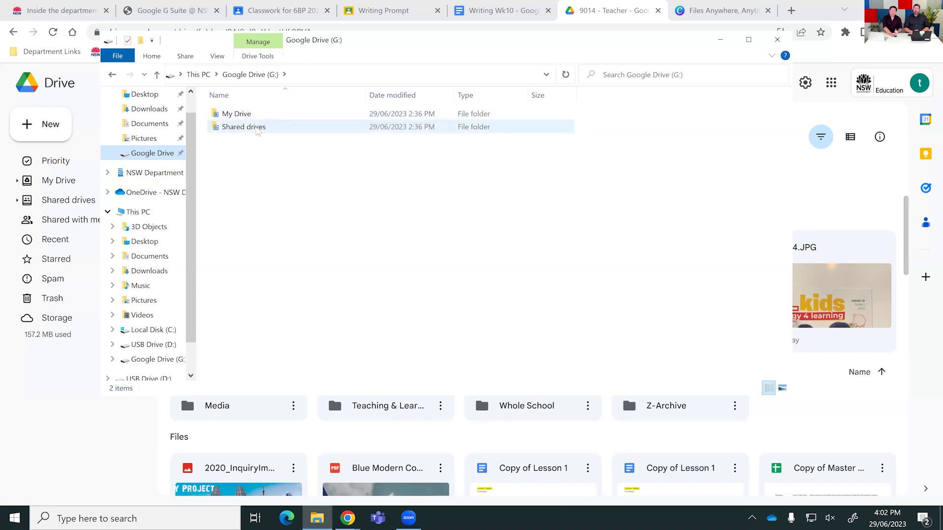
double_click(255, 127)
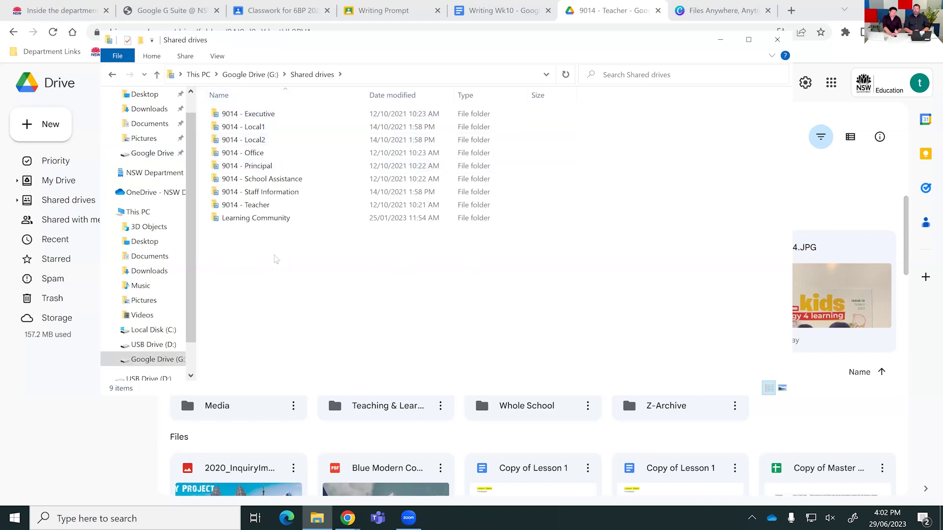
double_click(267, 206)
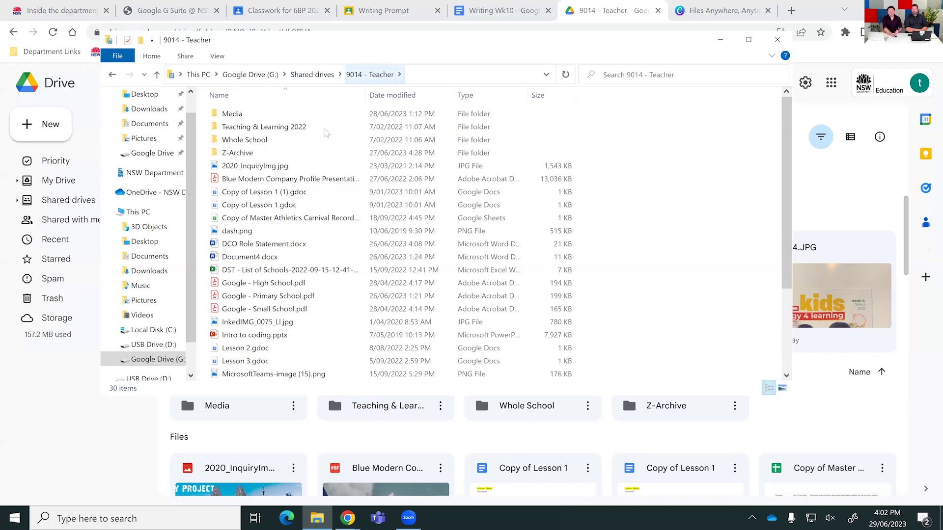
left_click(236, 116)
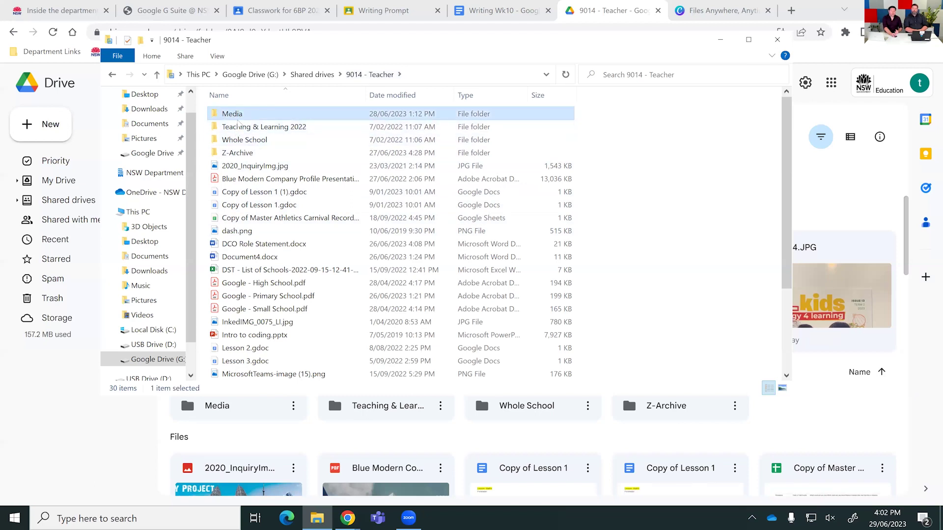
Delete the Media folder from 9014 - Teacher, dismiss the trash notice and minimize File Explorer
right_click(233, 117)
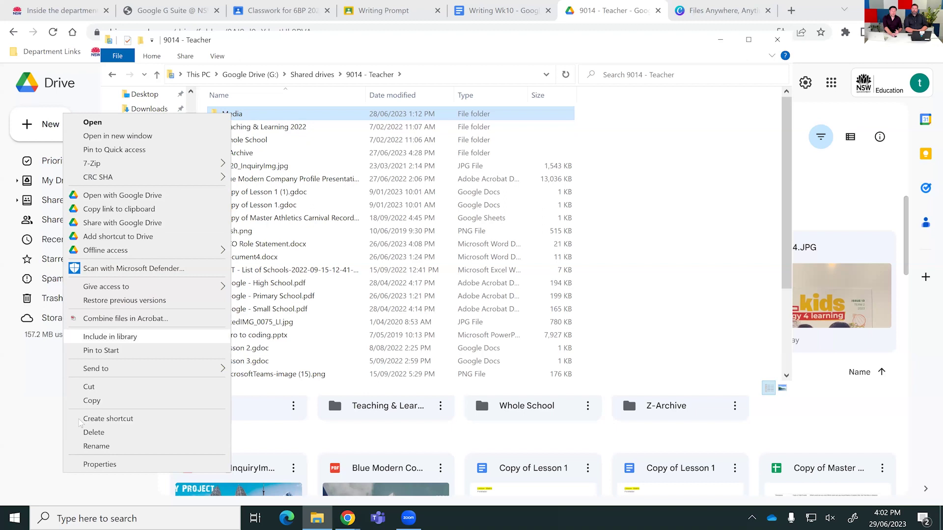
left_click(92, 433)
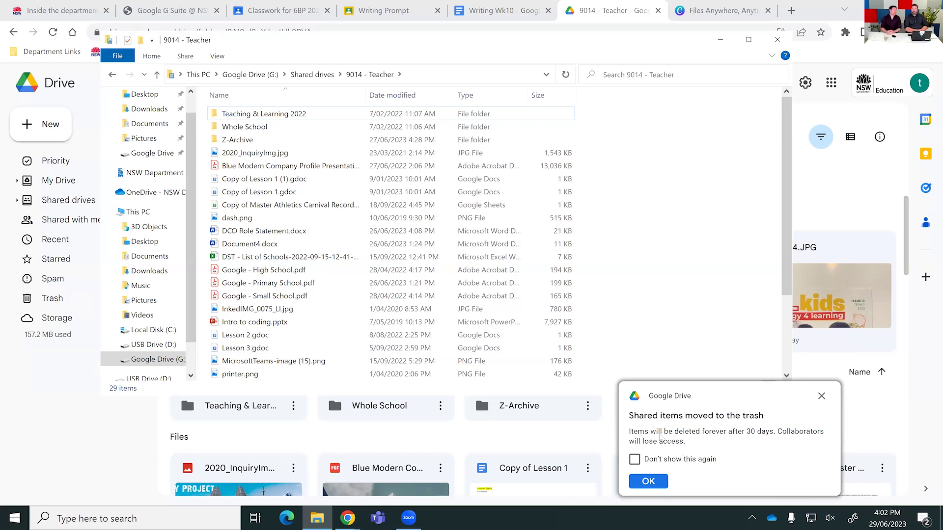
key("Return")
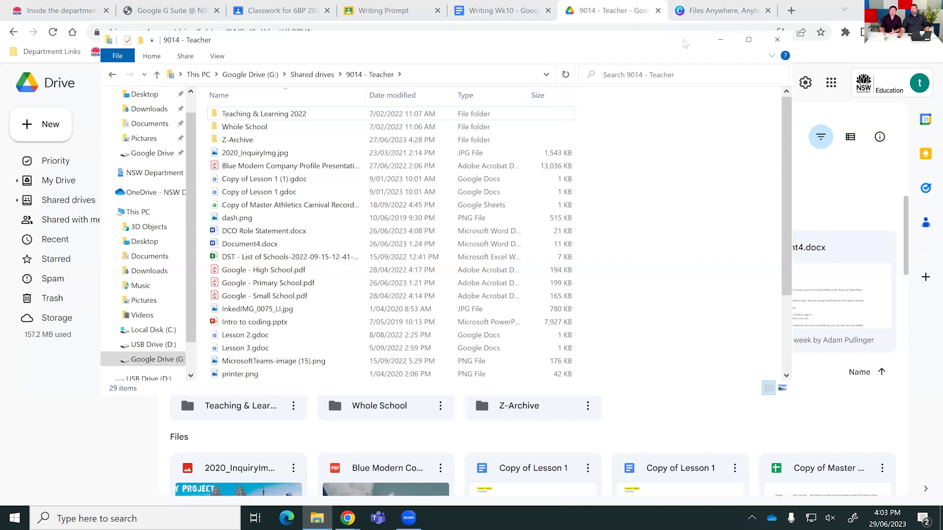
left_click_drag(683, 43, 728, 46)
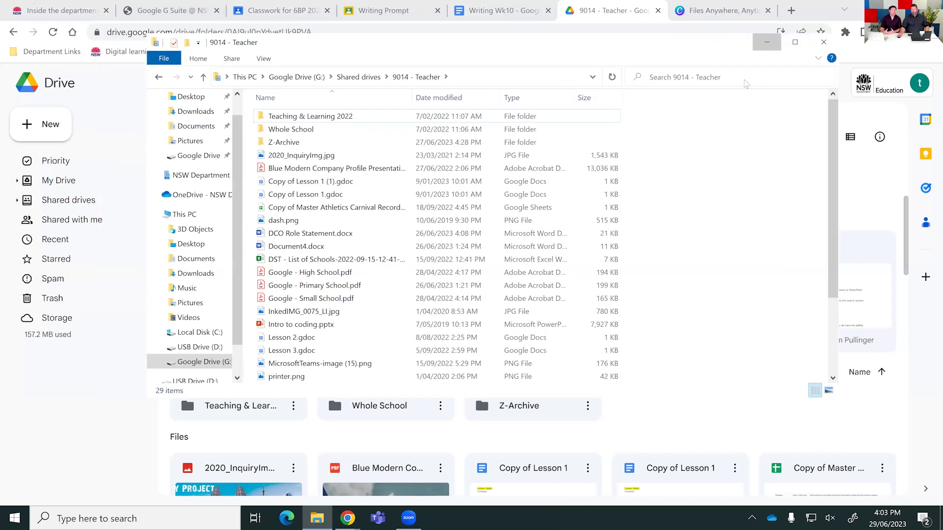
left_click(770, 47)
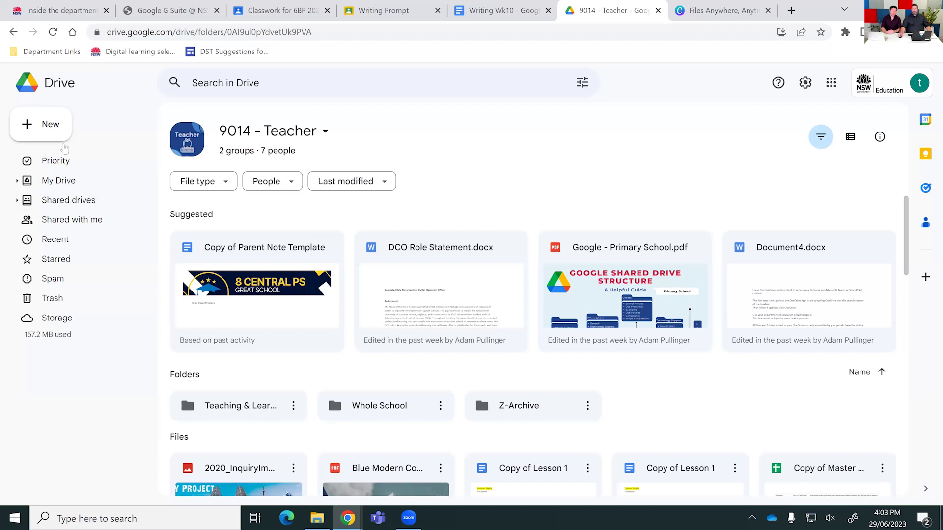
Restore the Media folder from the 9014 - Teacher trash, then return to the Shared drives list
left_click(54, 302)
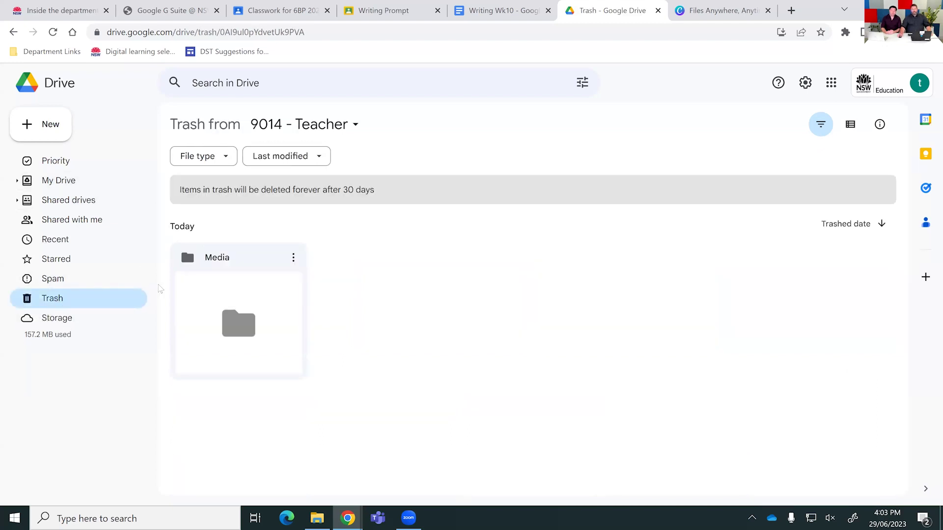
left_click(293, 258)
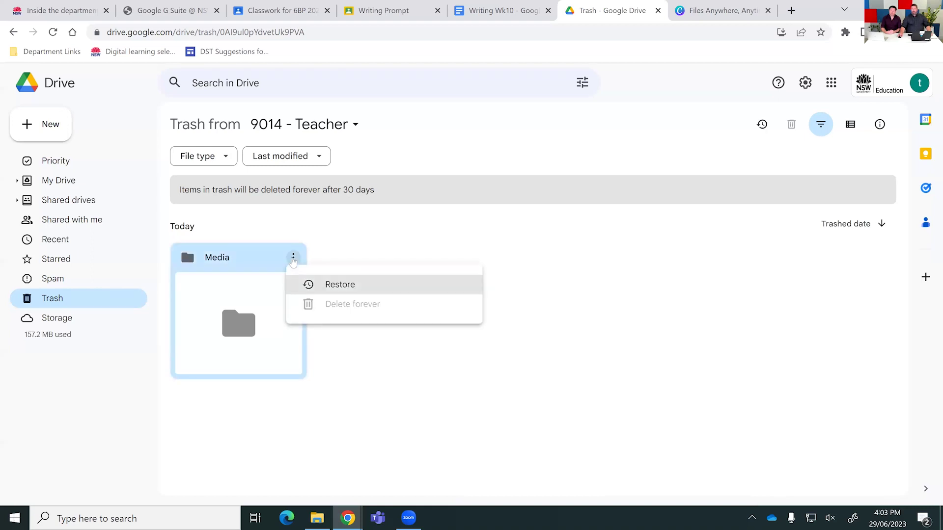
left_click(378, 290)
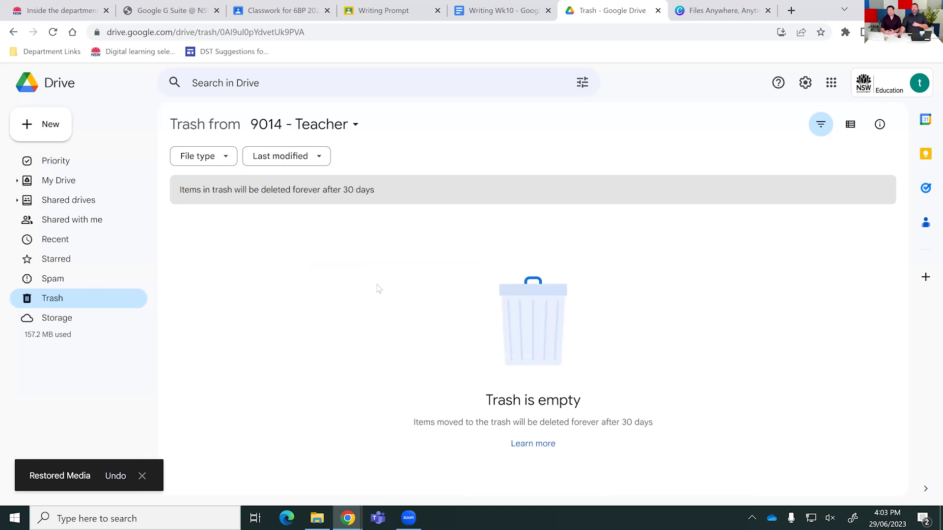
left_click(91, 200)
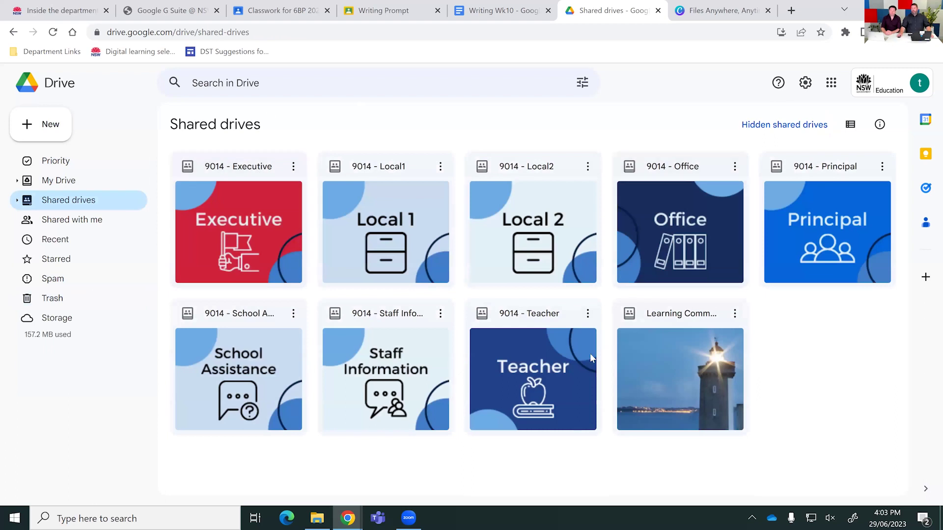
double_click(528, 368)
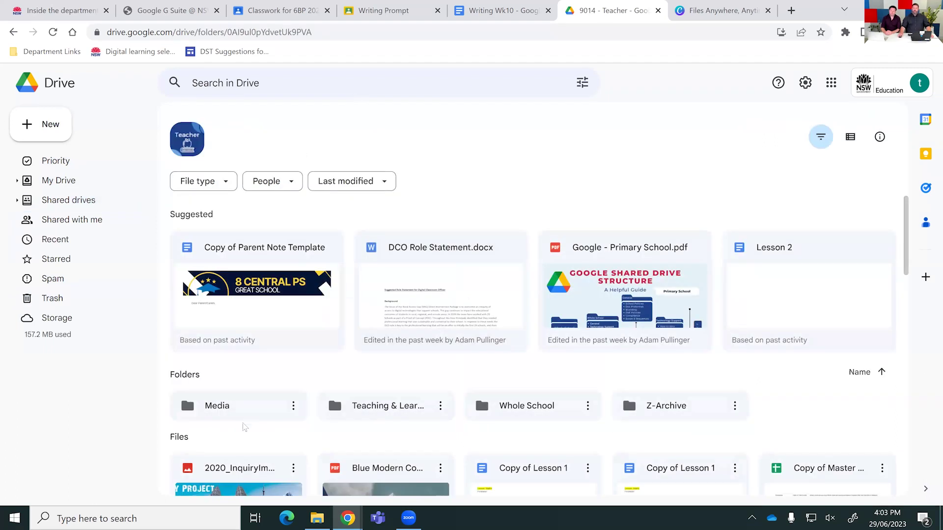
left_click(249, 406)
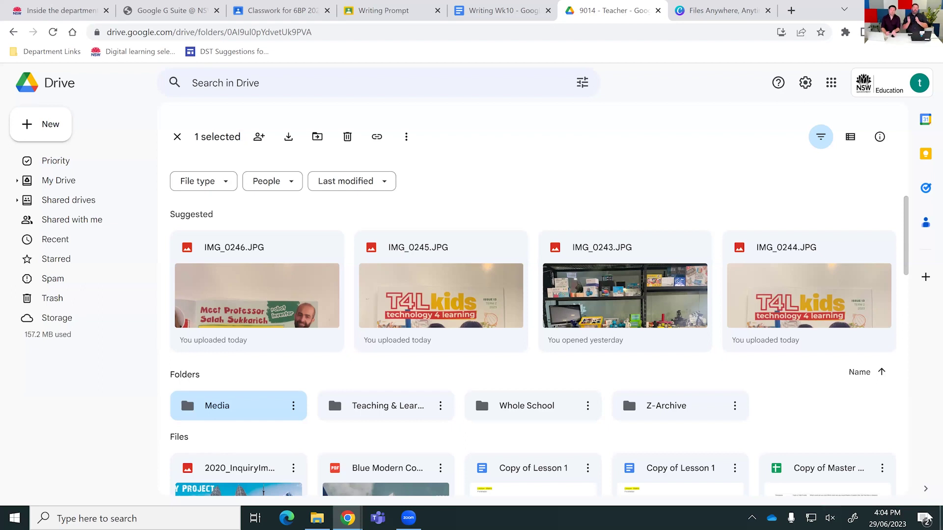
left_click(78, 200)
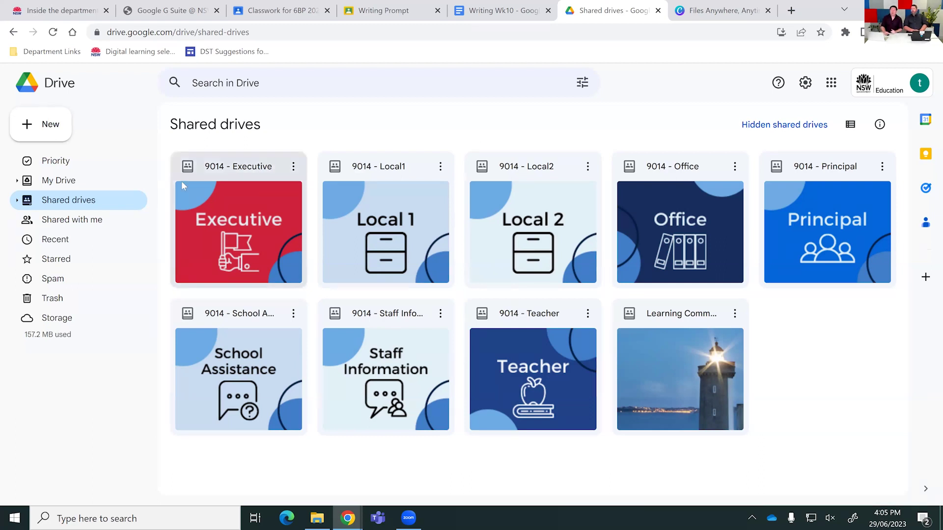
Create a new shared drive named 'Ev Content'
left_click(51, 126)
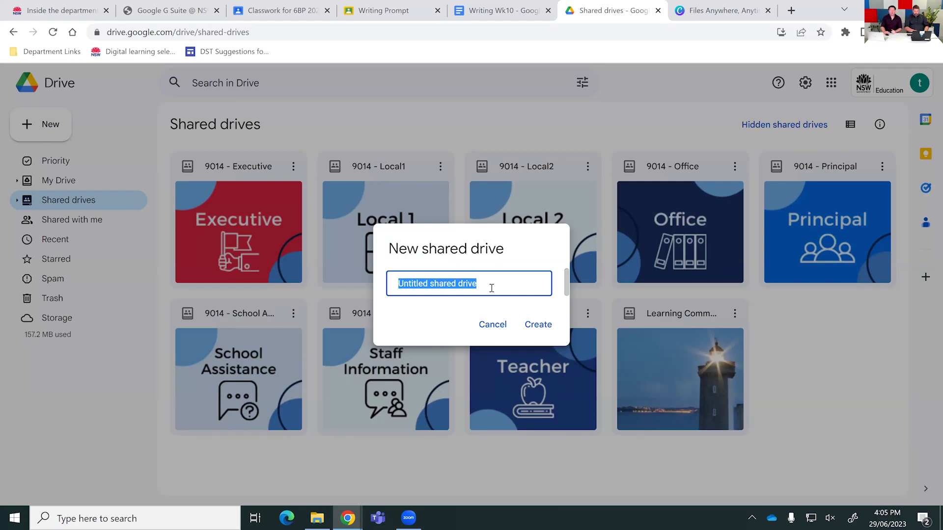
type("Ev Content")
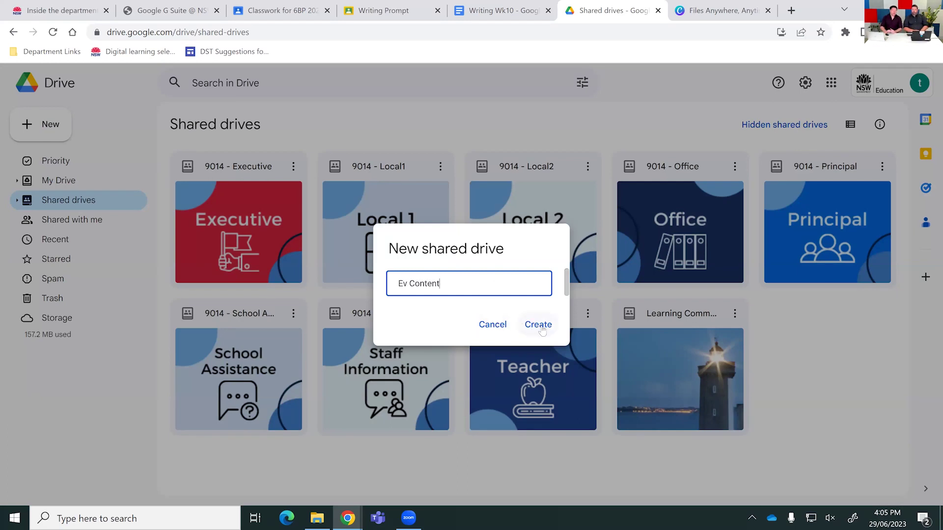
key("Left")
key("Left")
key("Left")
key("Left")
key("Left")
key("Left")
left_click(540, 326)
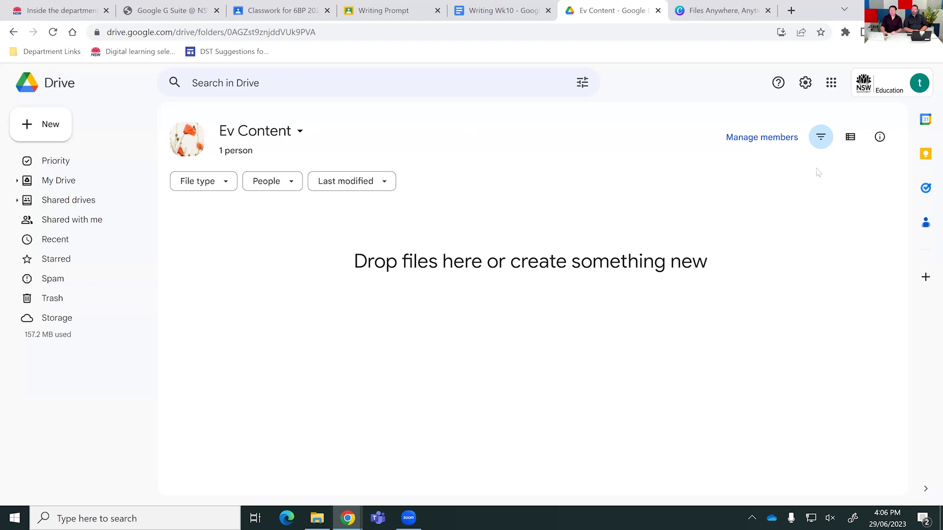
left_click(747, 142)
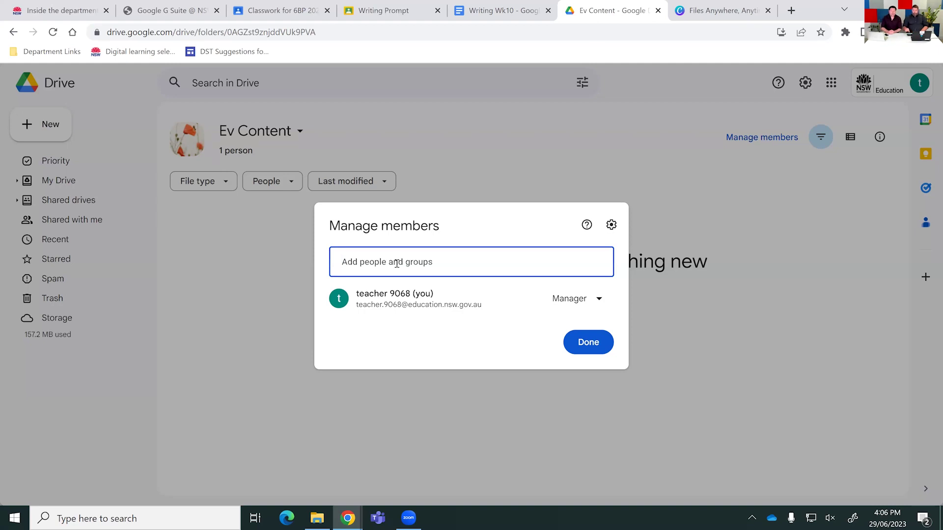
Search '9068 teacher', add the 9068 All Teachers group with notifications off, and view its roles
type("Student 9068")
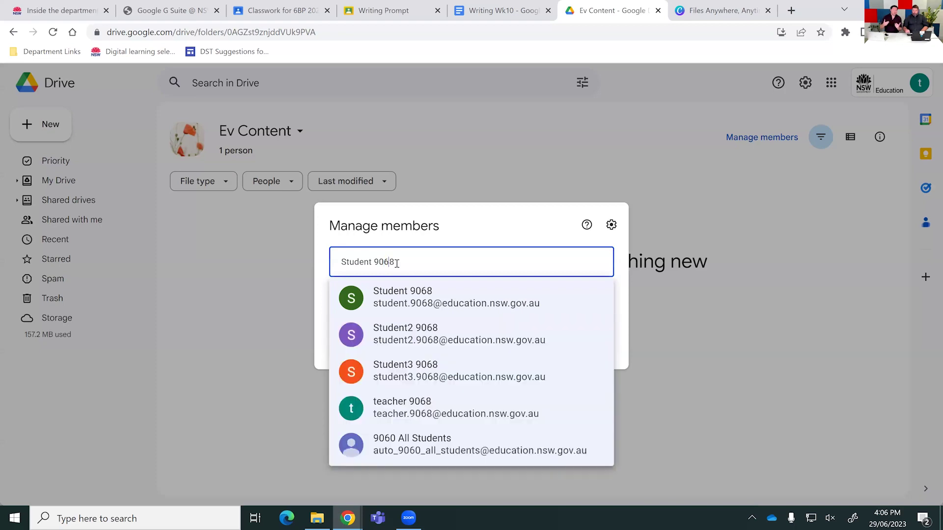
key("ctrl+a")
type("9068 teac")
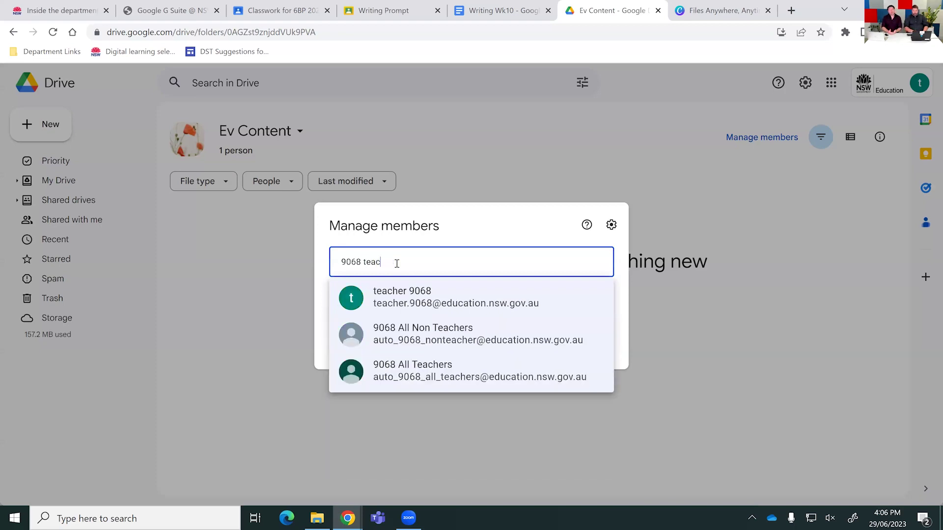
type("her")
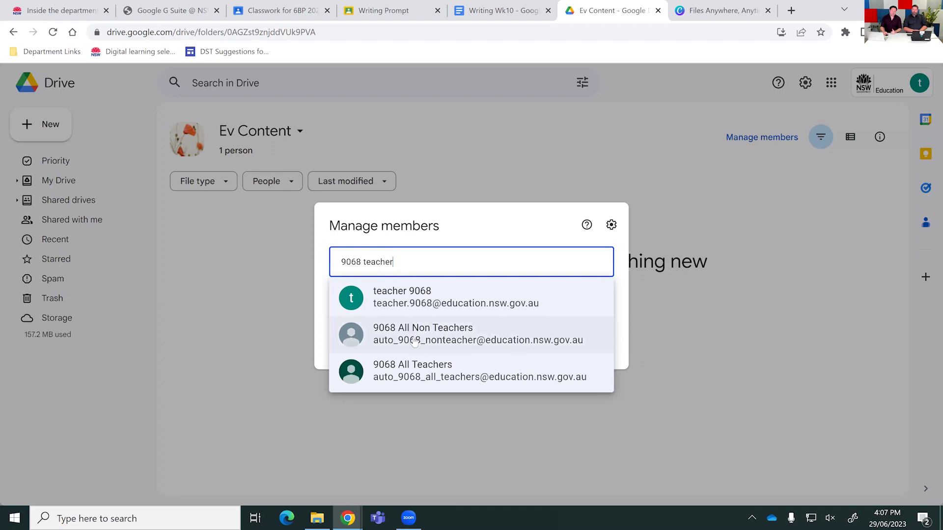
mouse_move(418, 342)
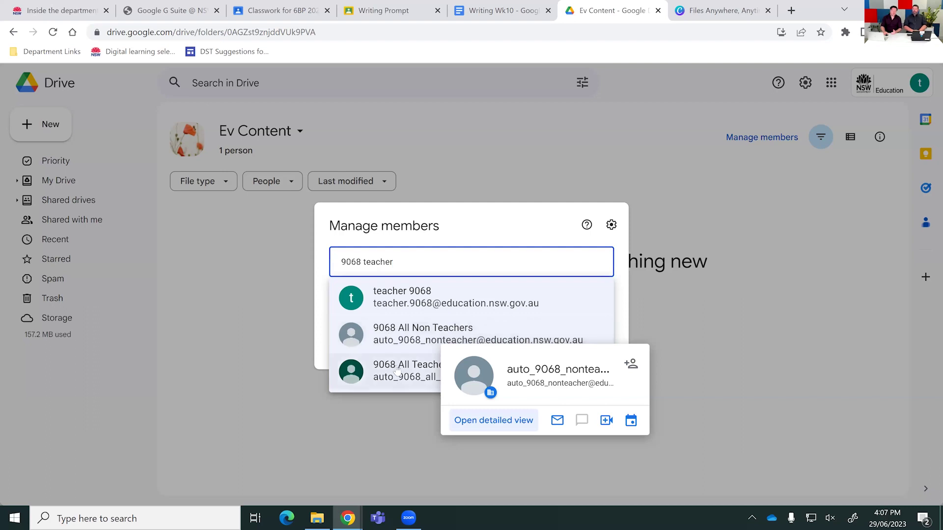
mouse_move(400, 376)
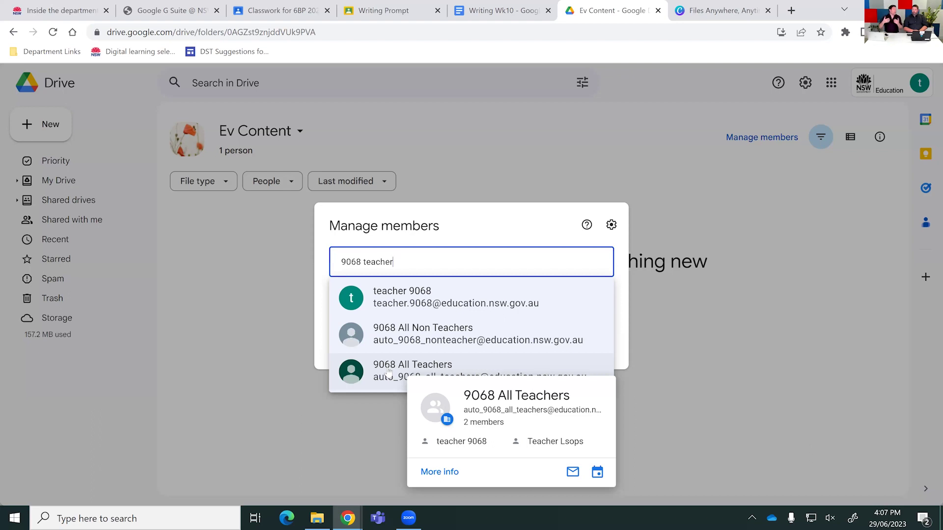
left_click(388, 372)
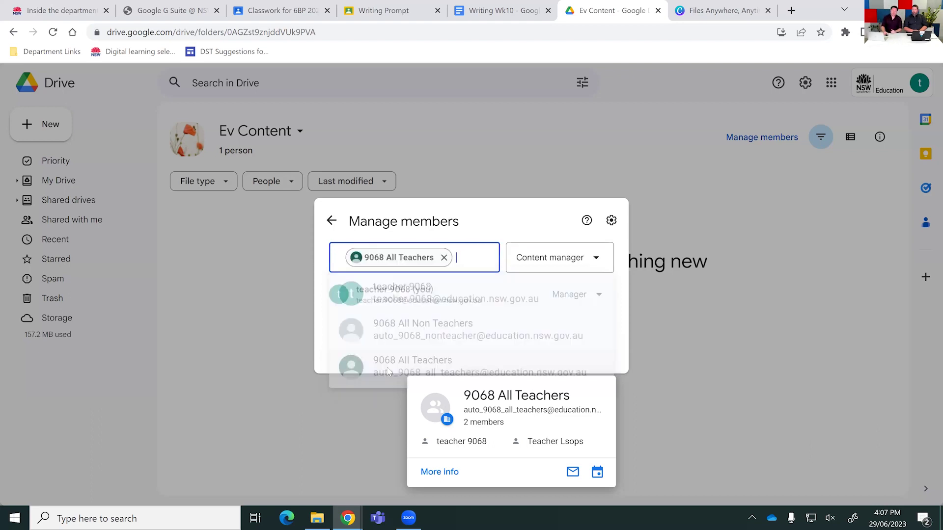
left_click(337, 256)
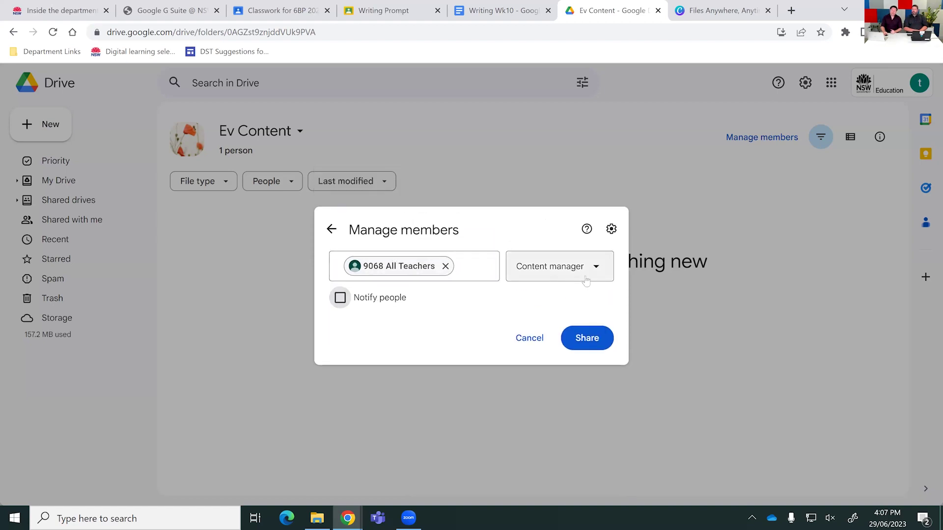
left_click(545, 272)
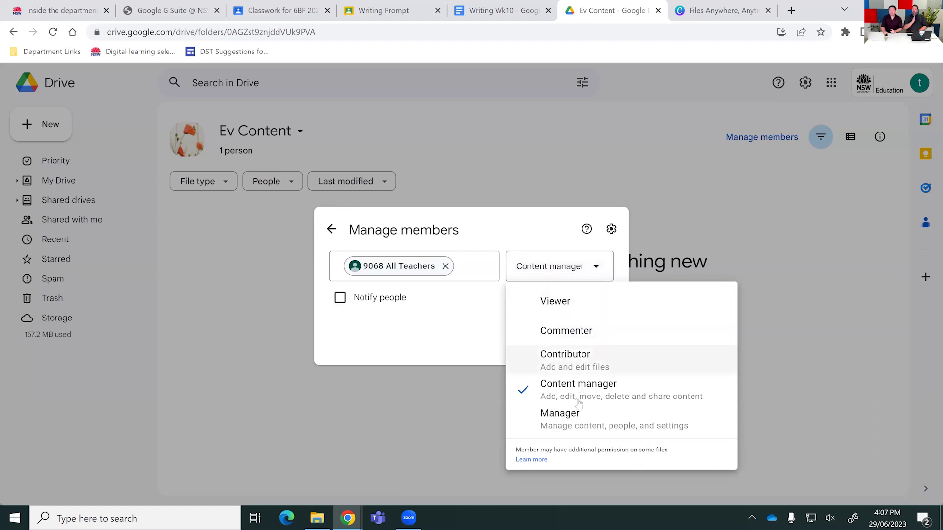
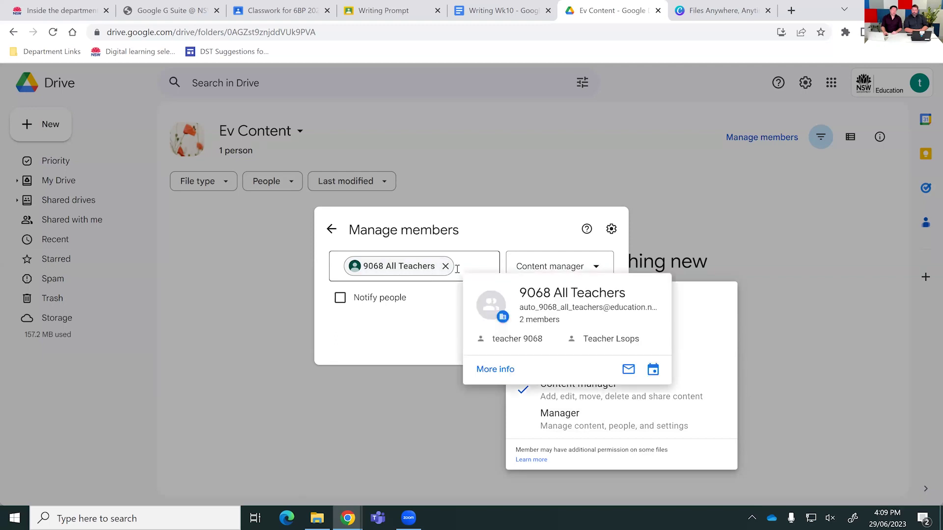
Search the people field for '9068 year' to find the Year 2 Students (9068) group
left_click(464, 278)
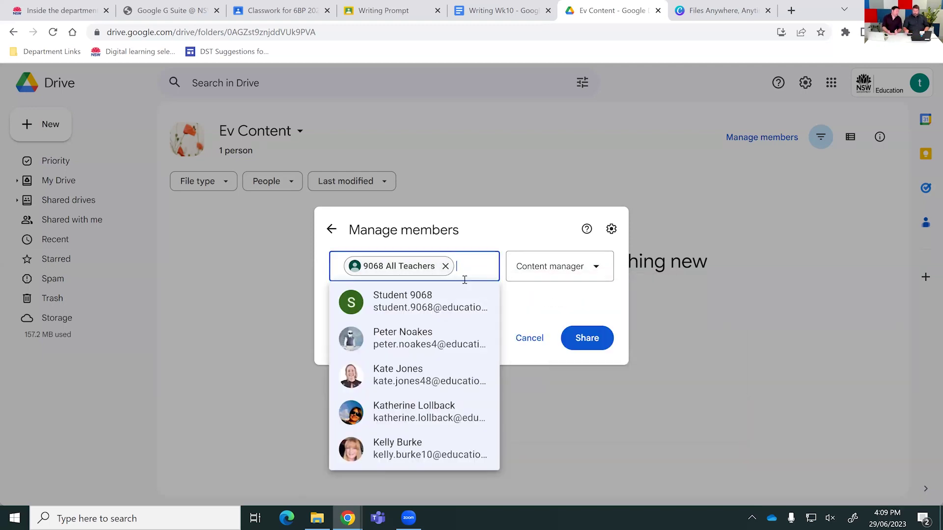
type("90368")
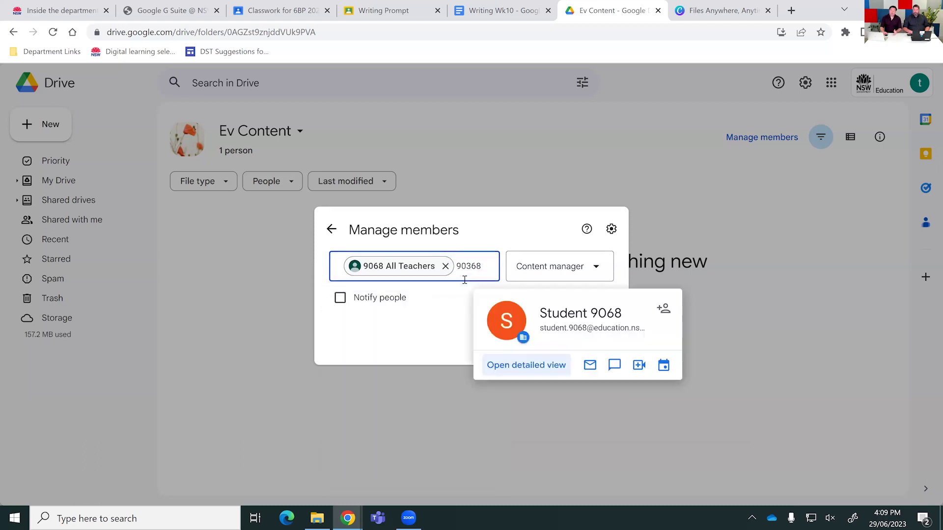
key("BackSpace")
key("BackSpace")
key("BackSpace")
key("BackSpace")
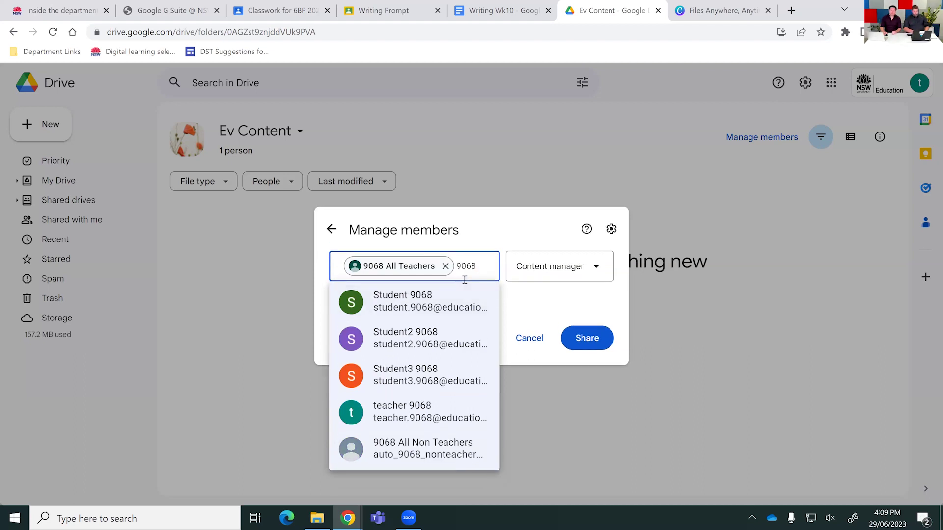
type("year")
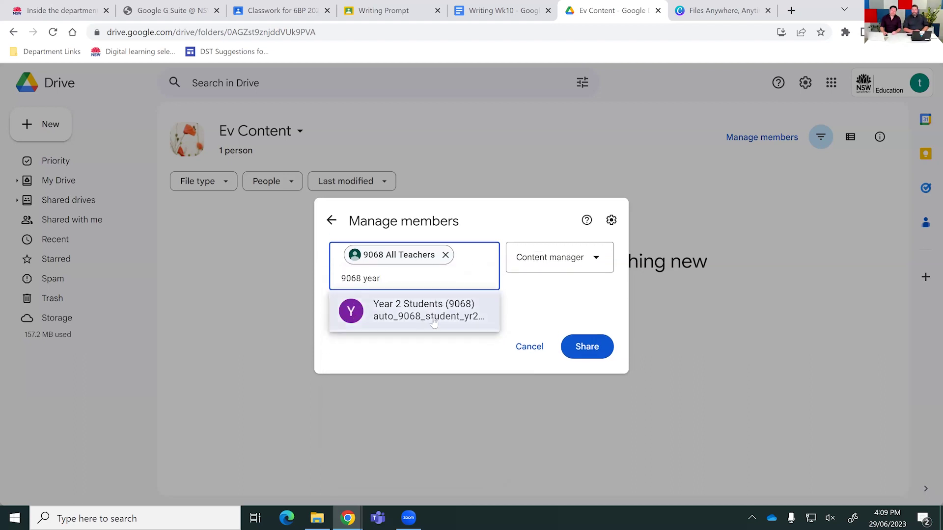
mouse_move(412, 310)
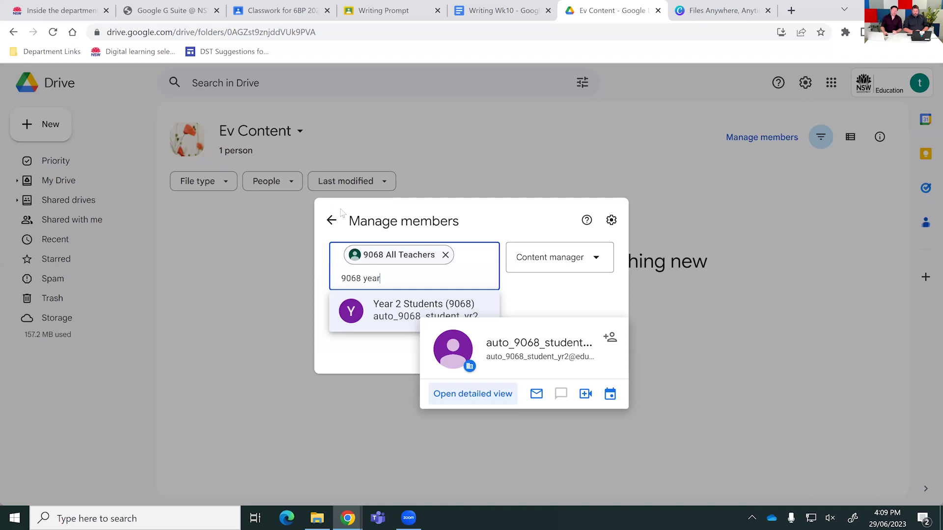
left_click(336, 224)
Leave Ev Content's members without sharing, return to Shared drives, and open 9014 - Teacher
left_click(283, 217)
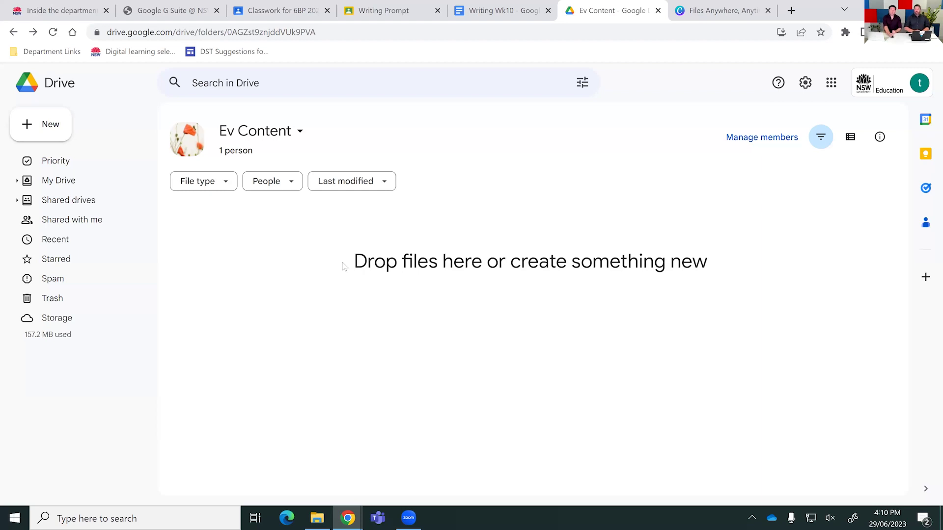
left_click(38, 207)
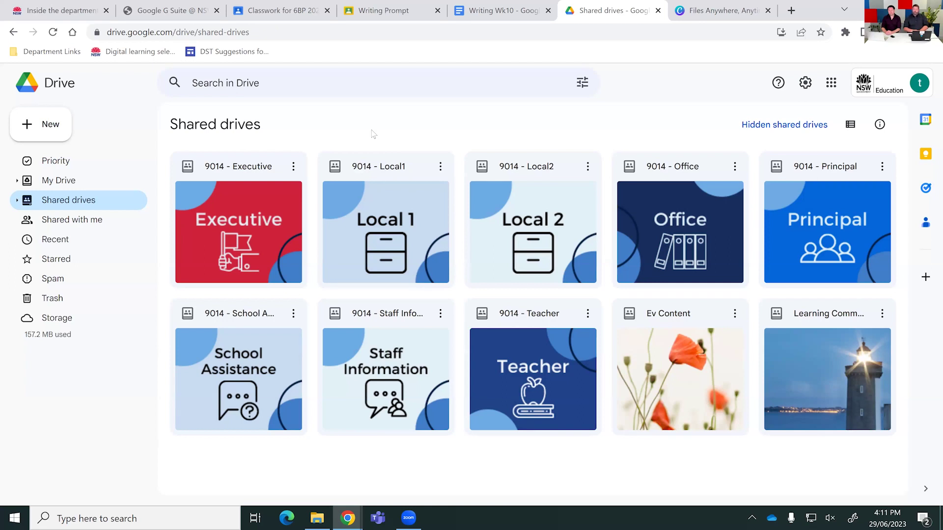
left_click(571, 316)
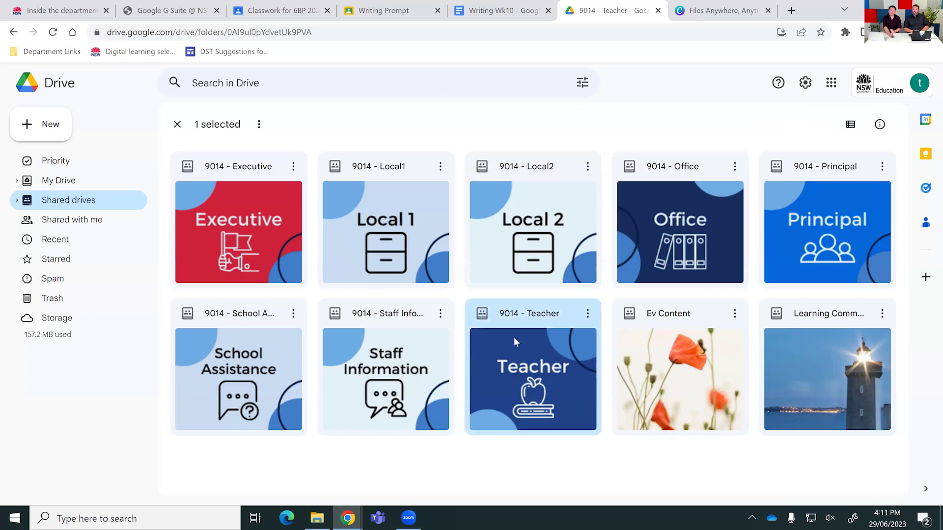
Browse the 9014 - Teacher drive's folders and files, then bring up File Explorer
scroll(636, 280, "down", 3)
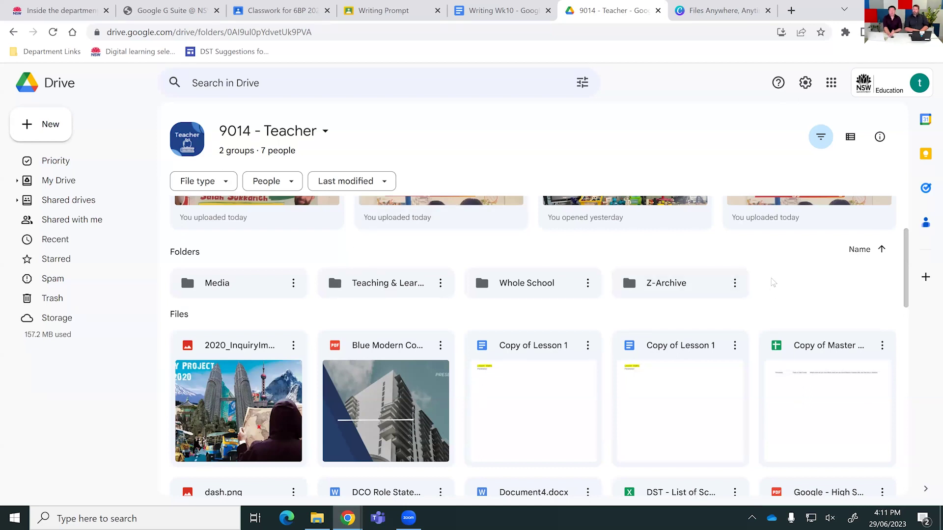
scroll(450, 307, "down", 1)
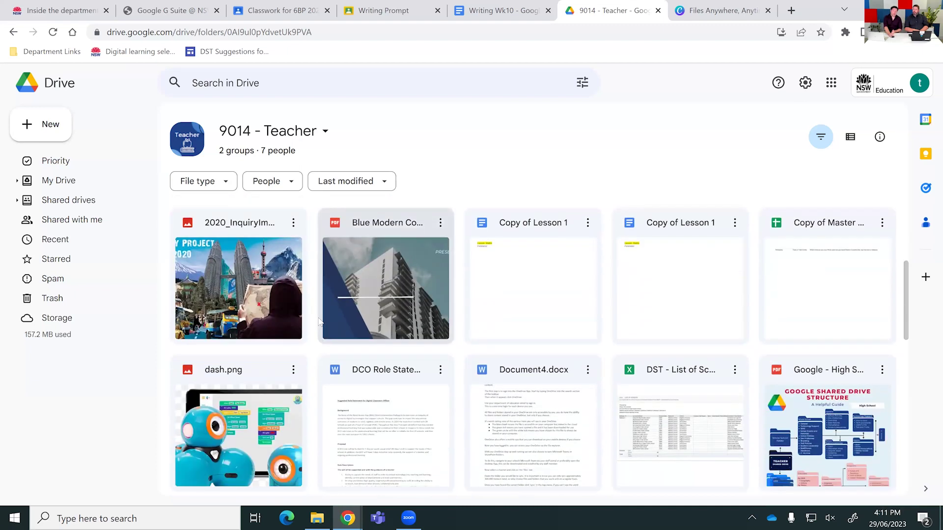
key("super+e")
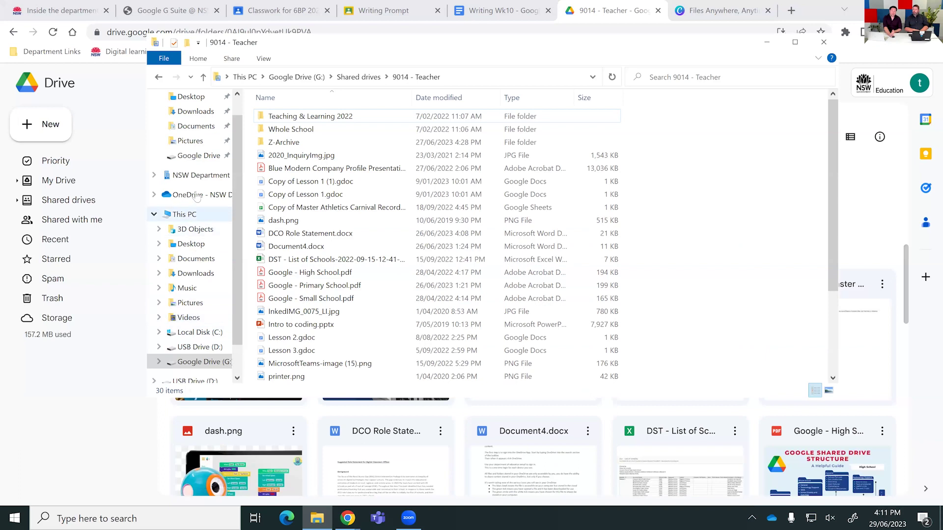
In File Explorer, go to Google Drive (G:) > Shared drives > 9014 - Teacher > Whole School
left_click(203, 153)
double_click(317, 127)
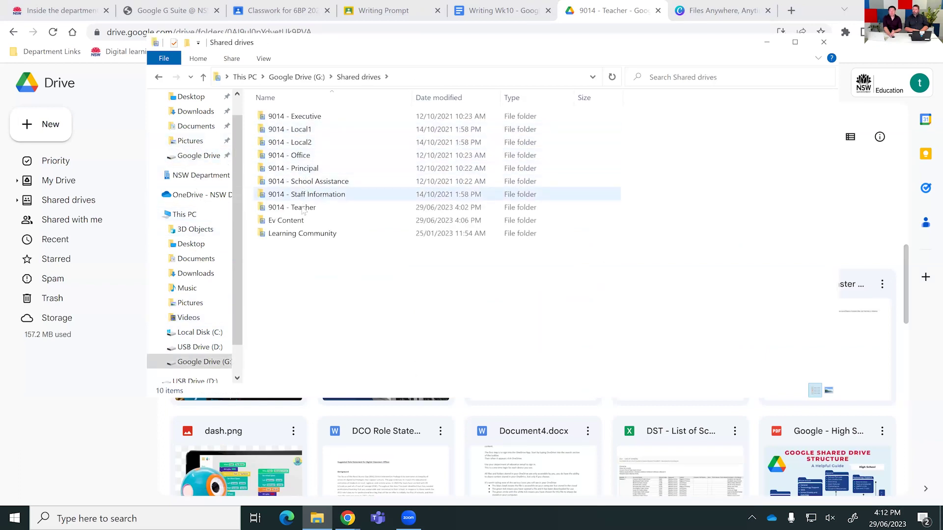
double_click(324, 209)
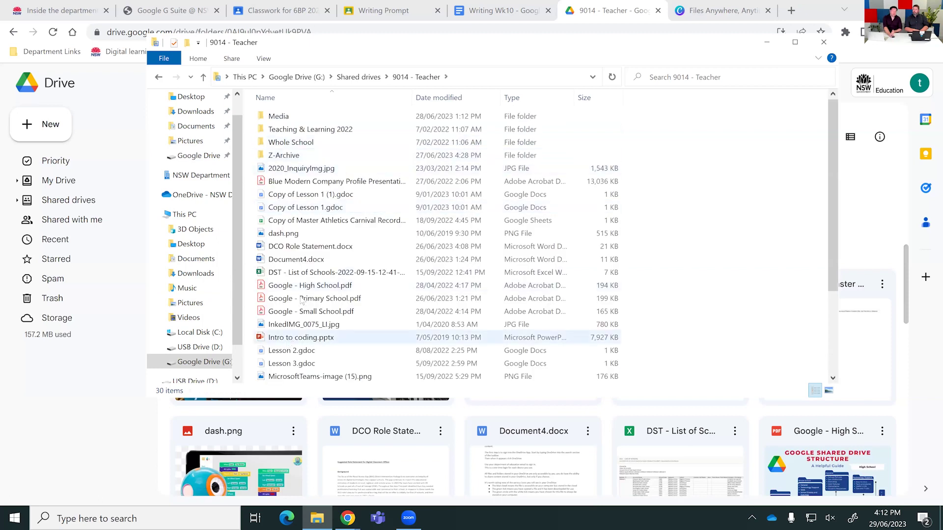
scroll(290, 330, "down", 2)
scroll(284, 207, "up", 3)
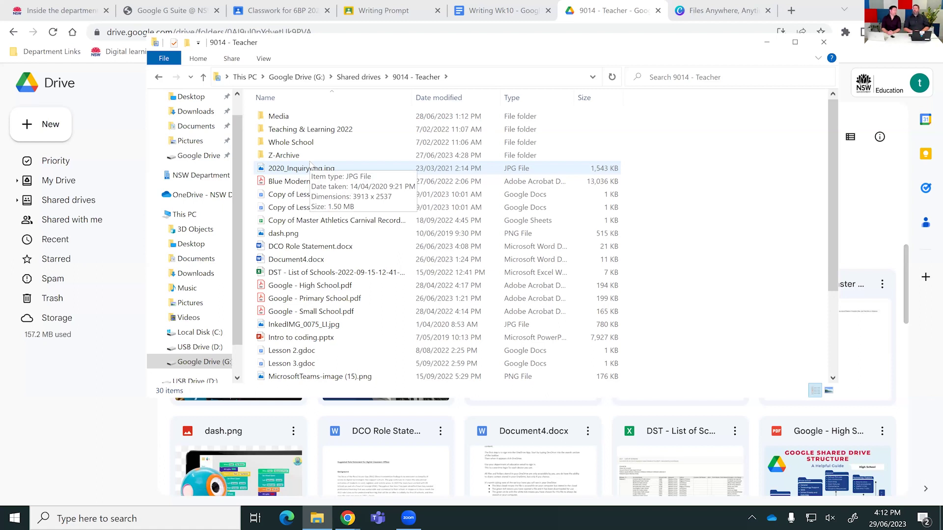
double_click(290, 142)
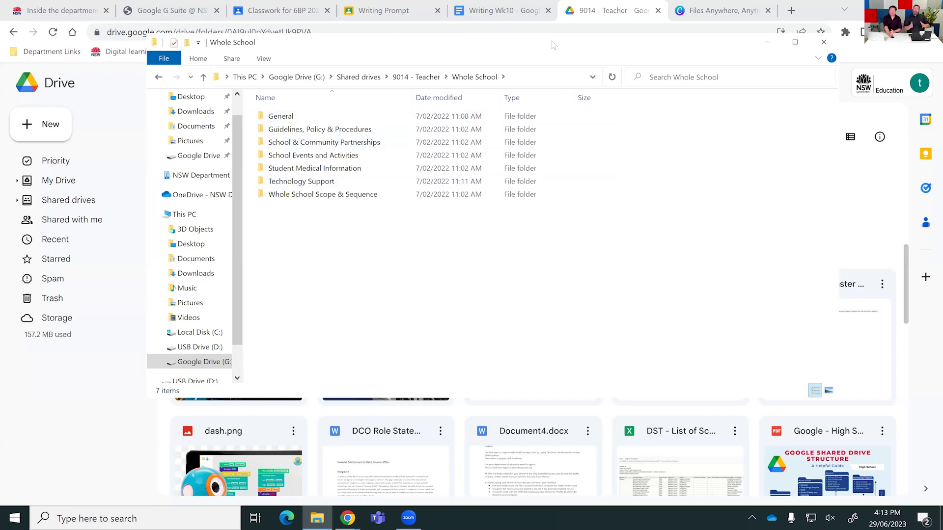
Close File Explorer and present the 'Files Anywhere, Anytime' Canva deck full screen
left_click(824, 42)
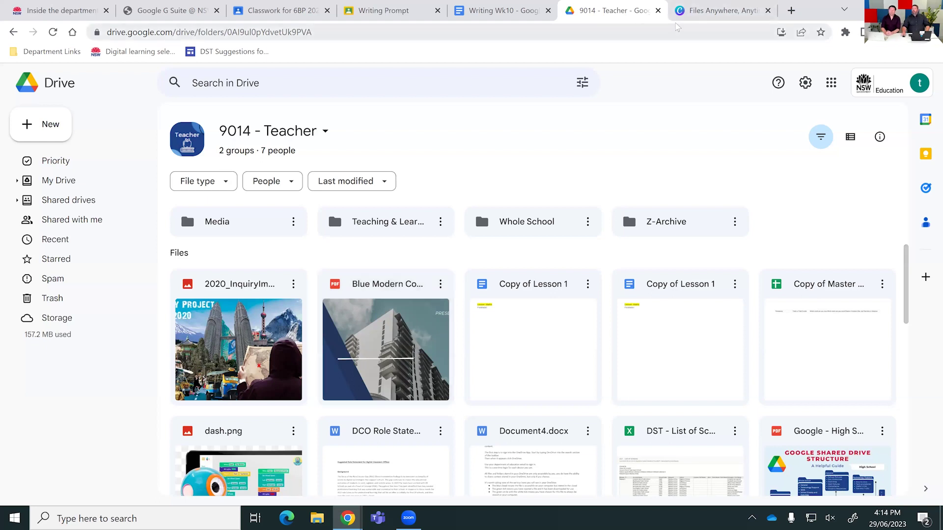
left_click(705, 13)
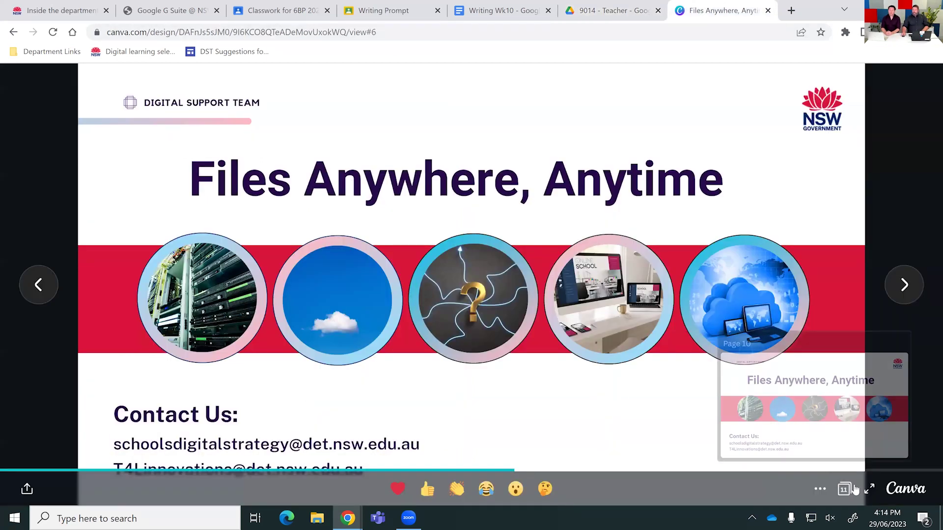
left_click(867, 491)
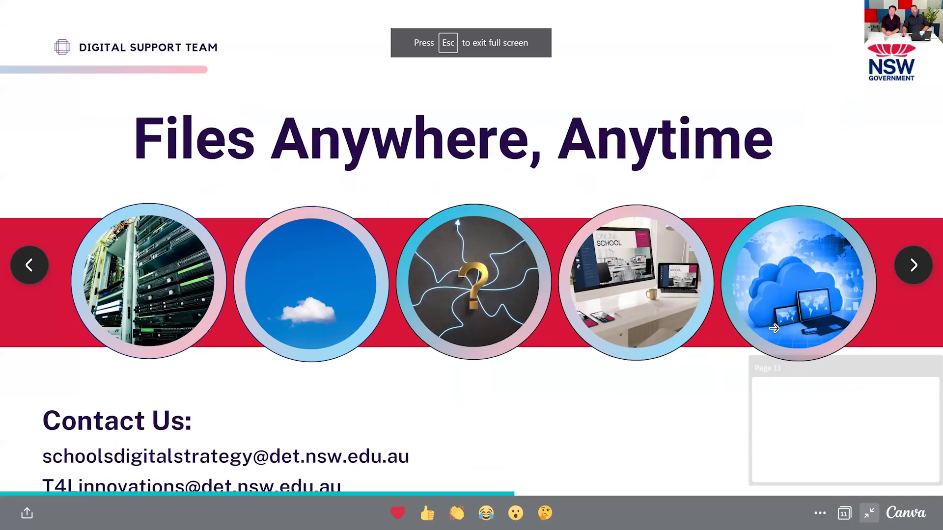